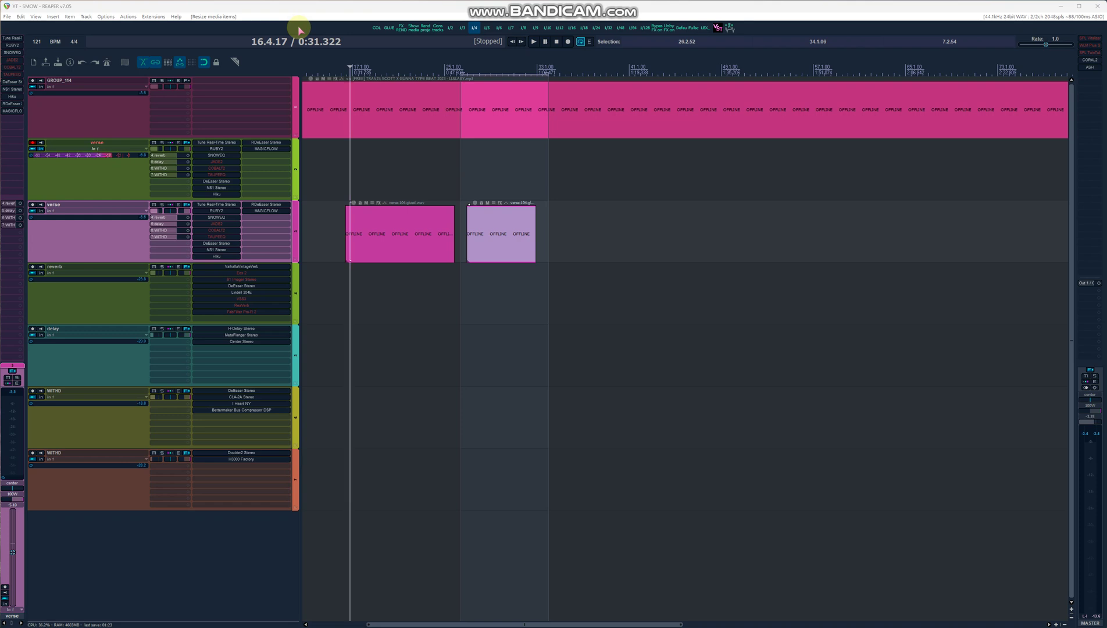
Open the verse track's input FX chain to show the MJUCjr compressor.
{"action": "left_click", "coordinate": [52, 161]}
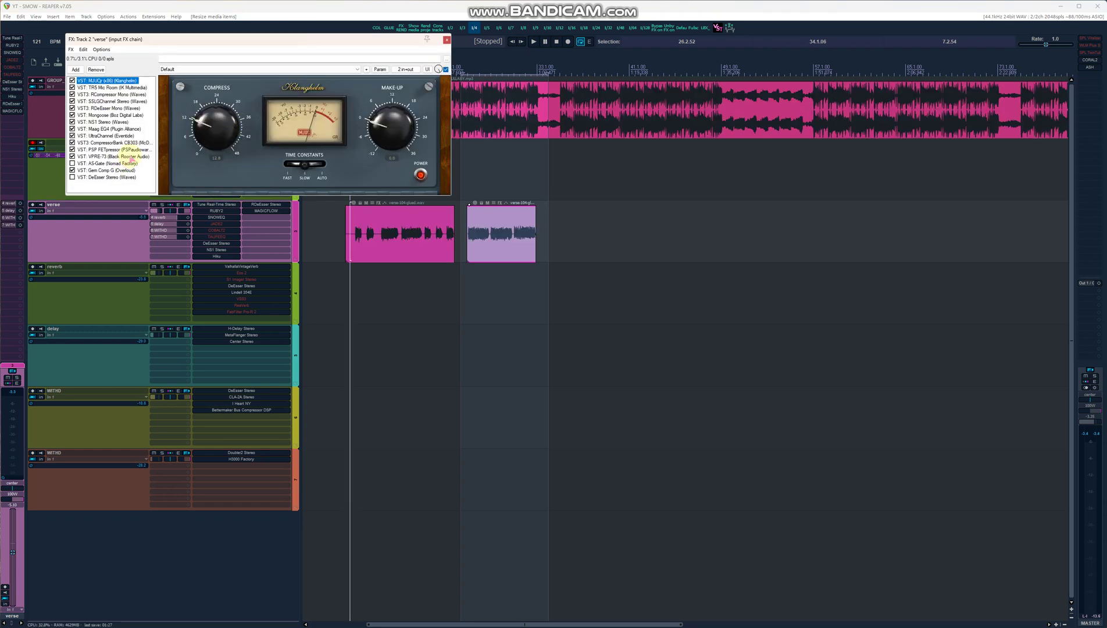
Close the verse track's input FX chain window to show the full arrangement.
{"action": "left_click", "coordinate": [447, 40]}
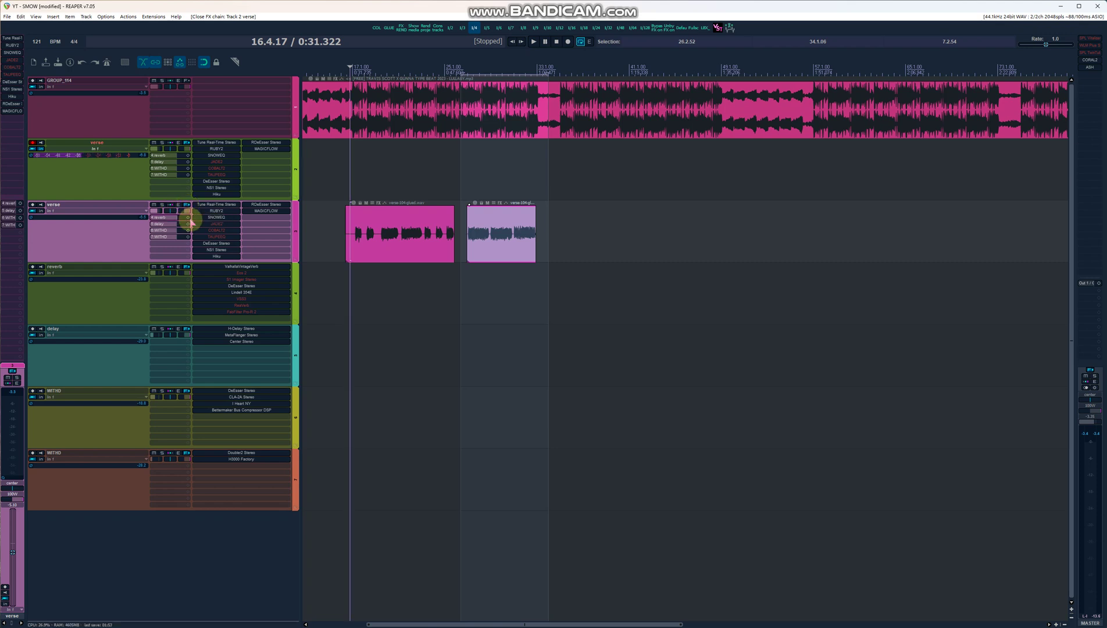
Lower the LOW CUT gain and frequency on track 3's RUBY2 equalizer, then close it.
{"action": "left_click", "coordinate": [213, 211]}
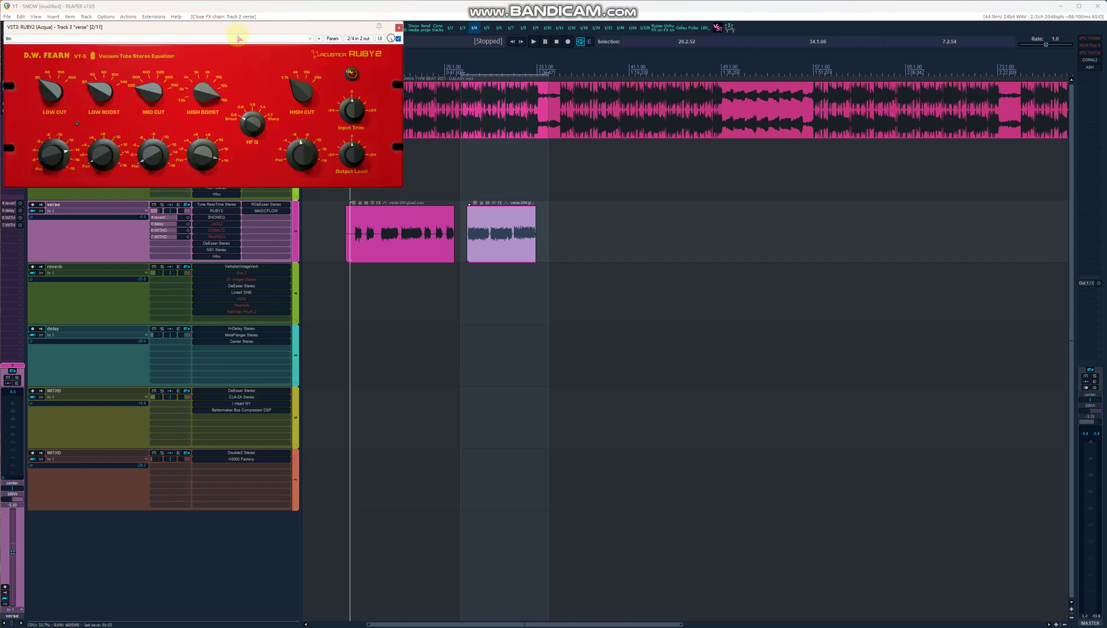
{"action": "left_click_drag", "start_coordinate": [240, 28], "coordinate": [574, 300]}
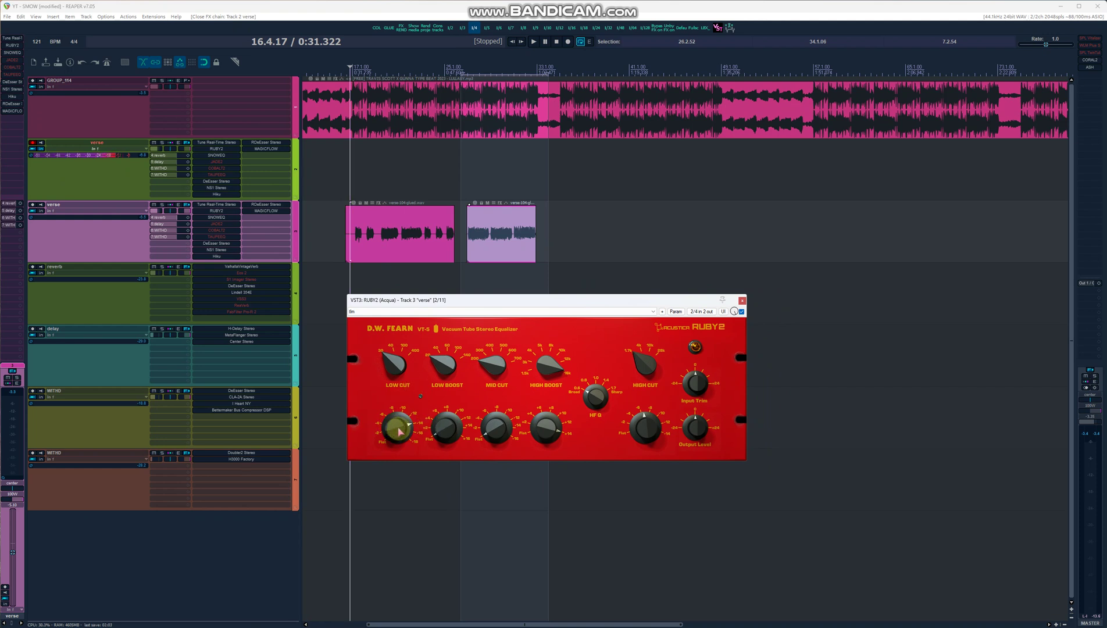
{"action": "mouse_move", "coordinate": [414, 431]}
{"action": "left_mouse_down"}
{"action": "mouse_move", "coordinate": [401, 431]}
{"action": "mouse_move", "coordinate": [418, 433]}
{"action": "left_mouse_up"}
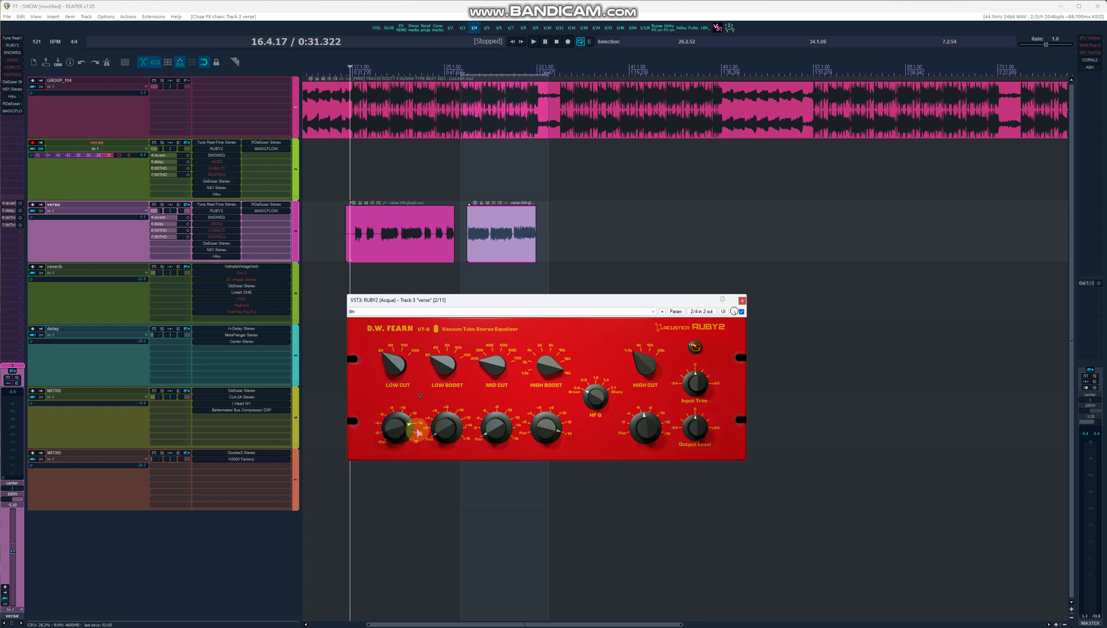
{"action": "left_click", "coordinate": [383, 355]}
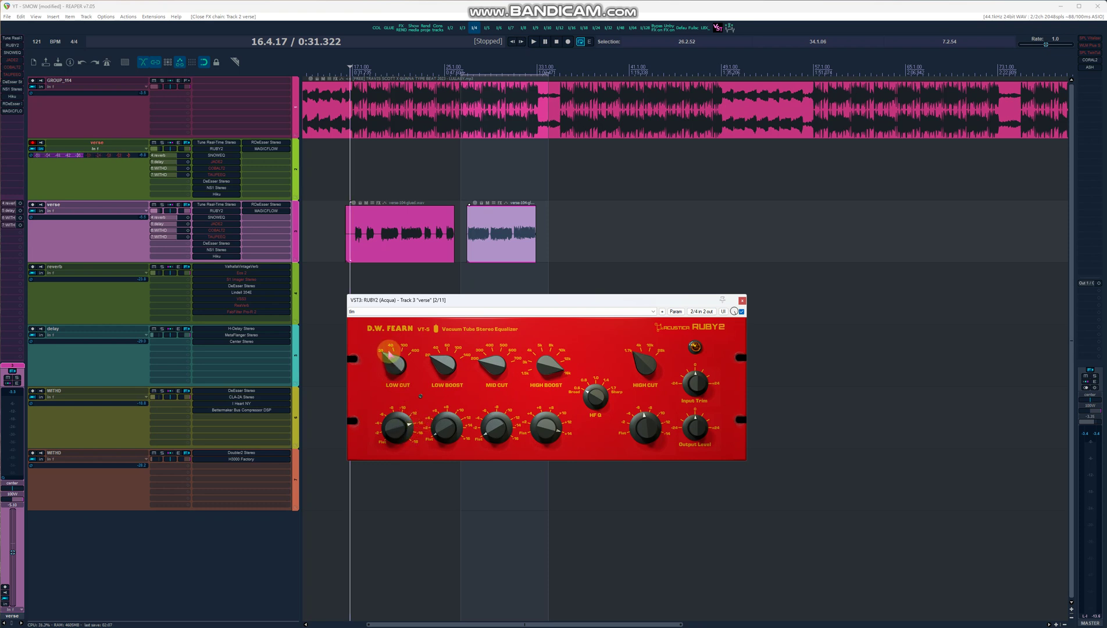
{"action": "mouse_move", "coordinate": [389, 353]}
{"action": "left_mouse_down"}
{"action": "mouse_move", "coordinate": [379, 352]}
{"action": "mouse_move", "coordinate": [395, 360]}
{"action": "left_mouse_up"}
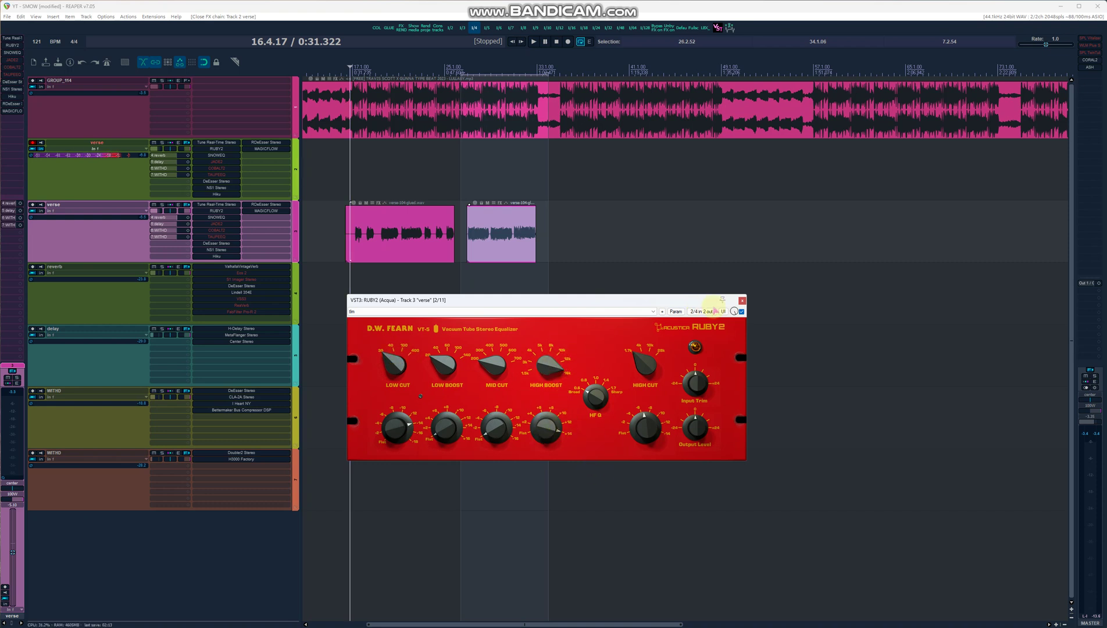
{"action": "left_click", "coordinate": [742, 300]}
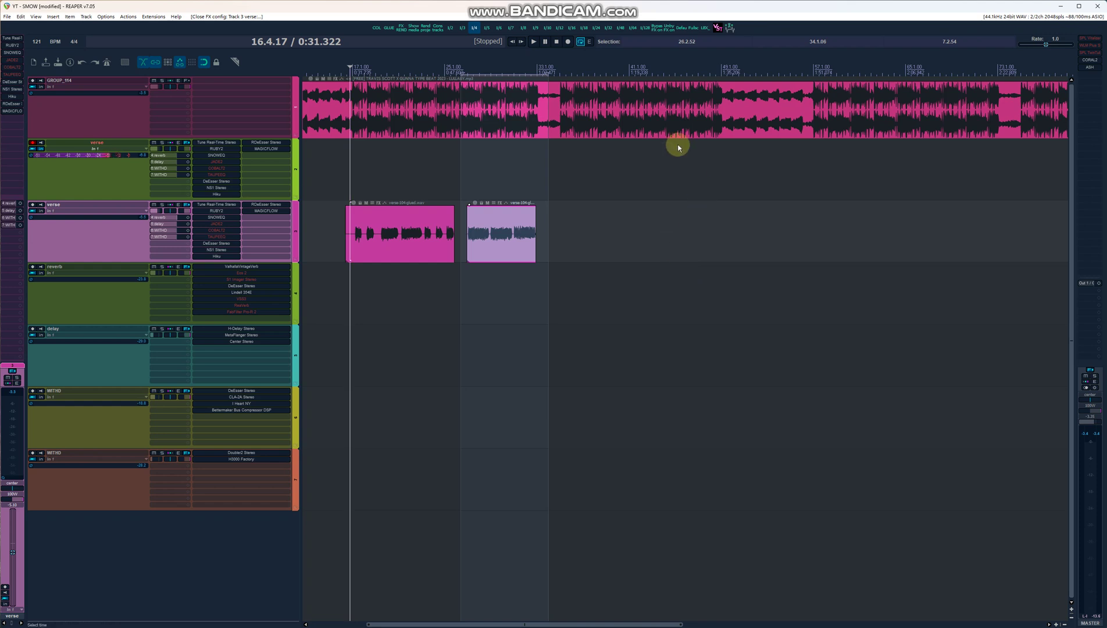
{"action": "left_click", "coordinate": [533, 42]}
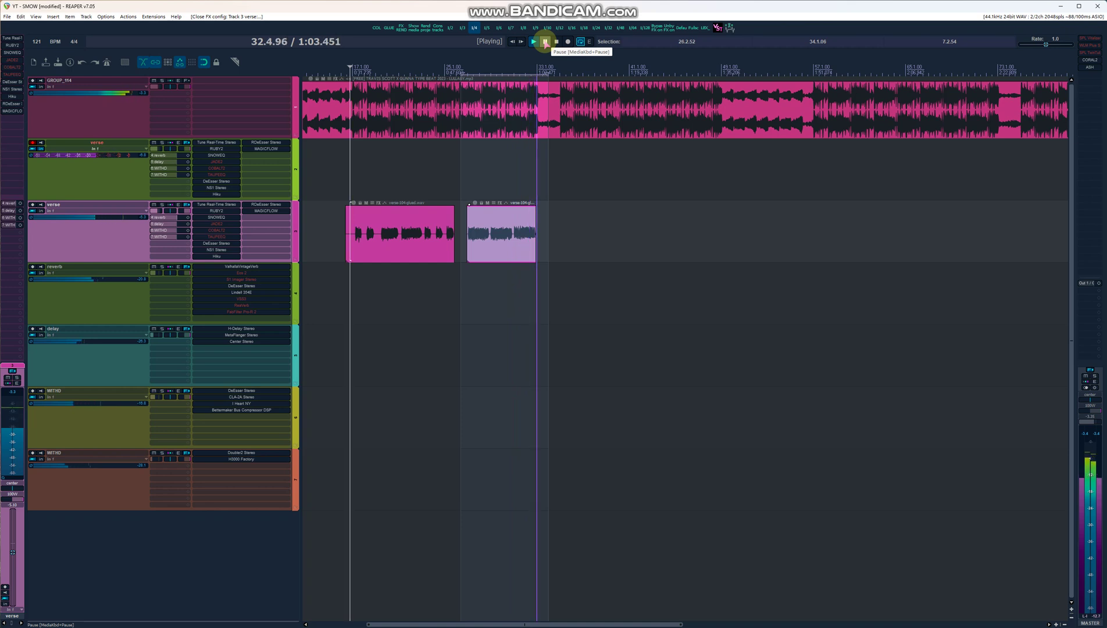
{"action": "key", "text": "space"}
{"action": "key", "text": "space"}
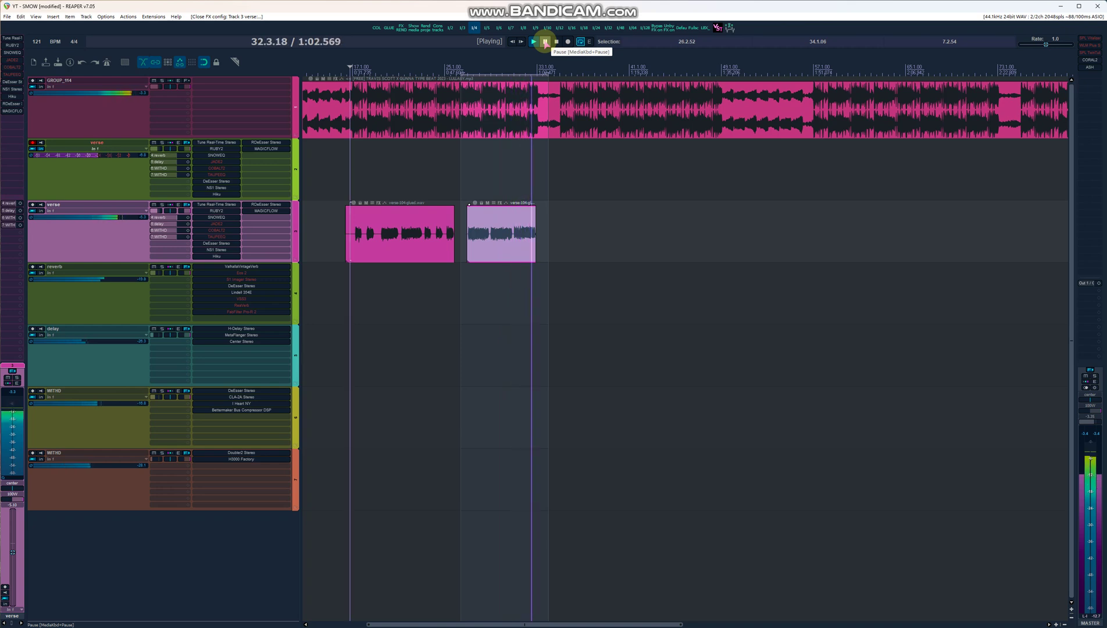
{"action": "key", "text": "space"}
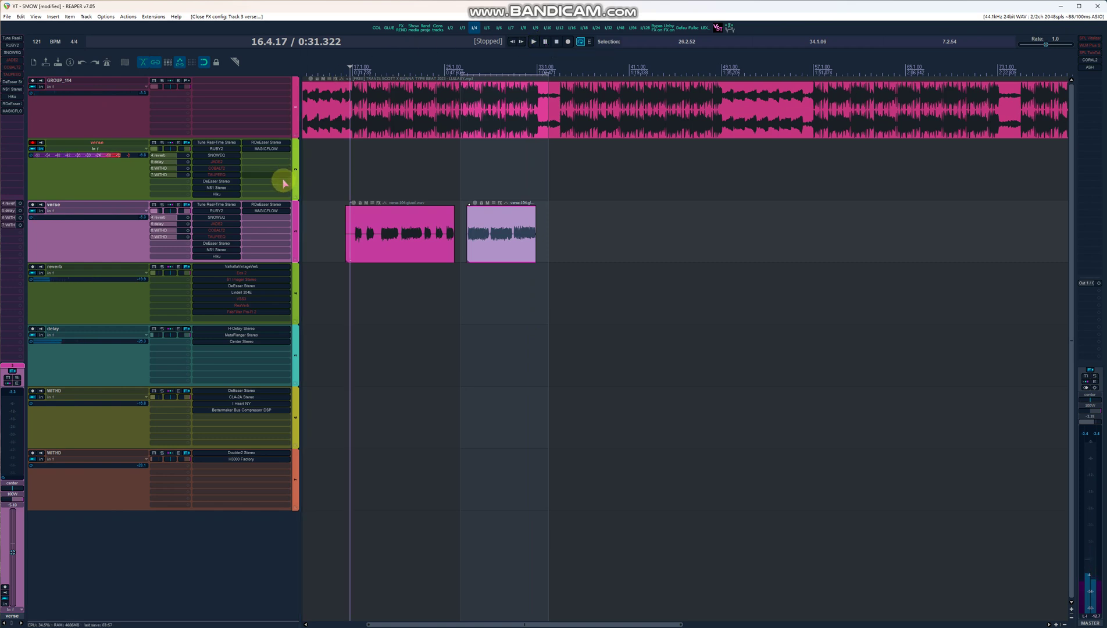
Open SNOWEQ on the verse track, time-select the second verse item, and mute GROUP_114.
{"action": "left_click", "coordinate": [229, 216]}
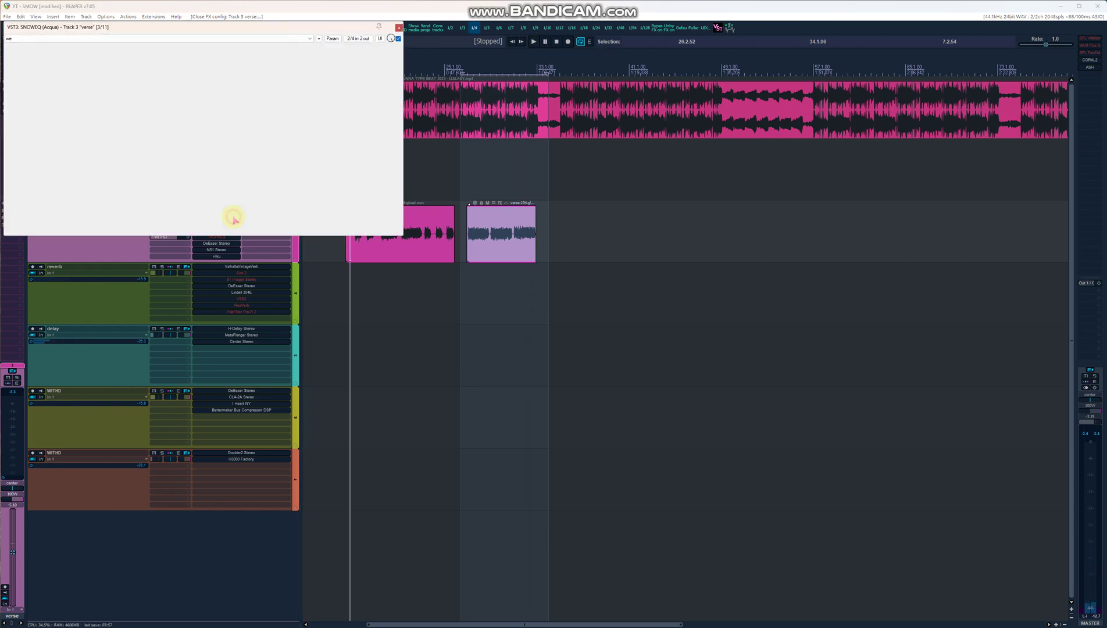
{"action": "left_click_drag", "start_coordinate": [272, 29], "coordinate": [592, 203]}
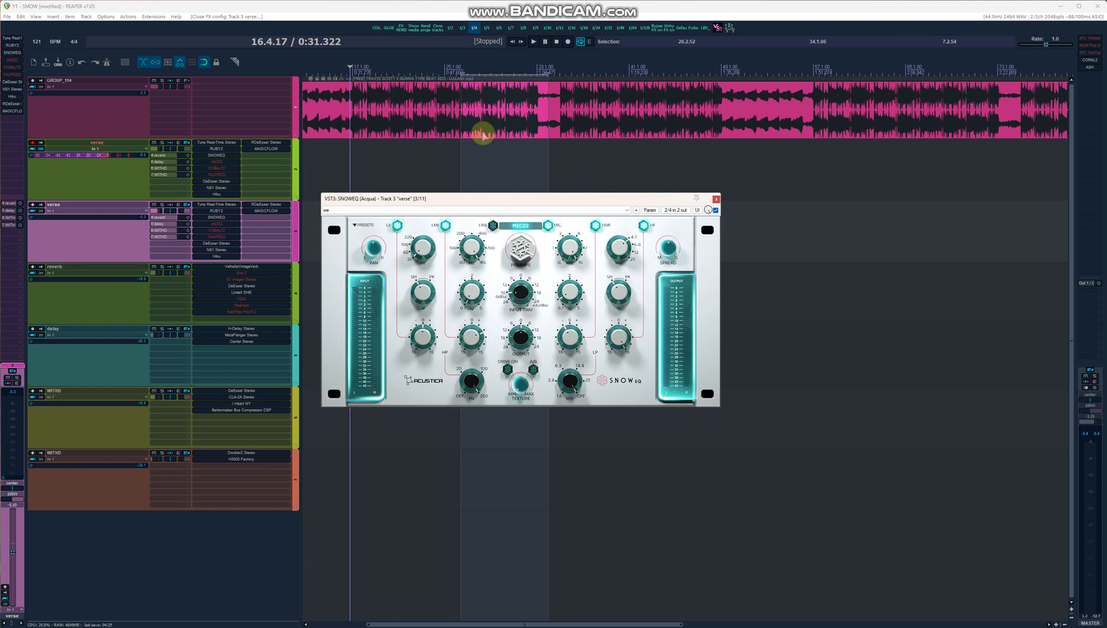
{"action": "left_click_drag", "start_coordinate": [470, 198], "coordinate": [499, 292]}
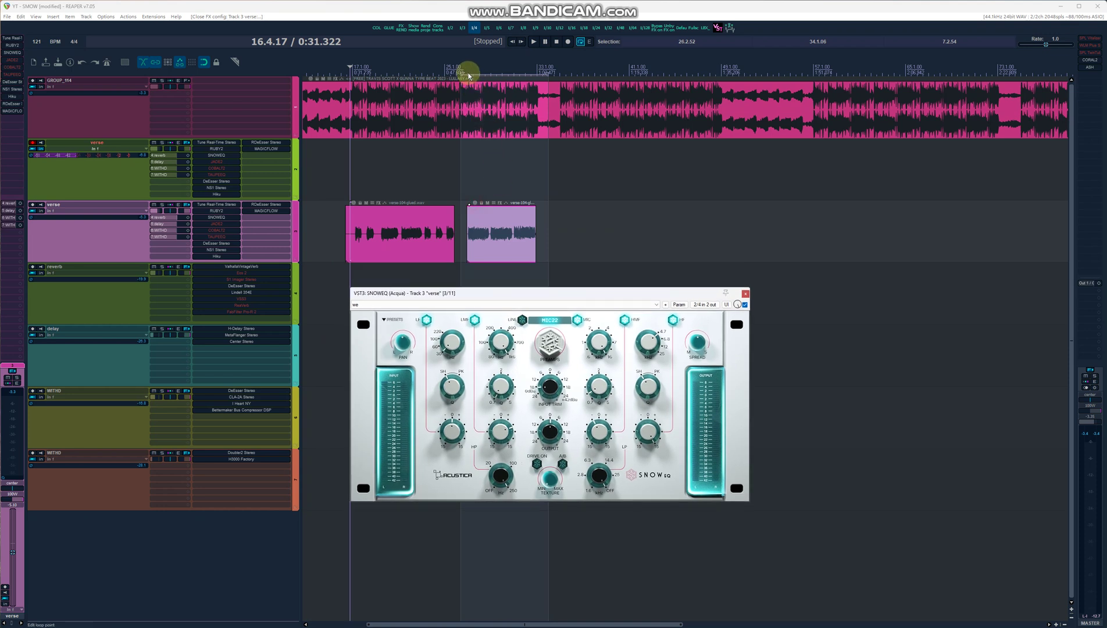
{"action": "left_click_drag", "start_coordinate": [468, 73], "coordinate": [534, 66]}
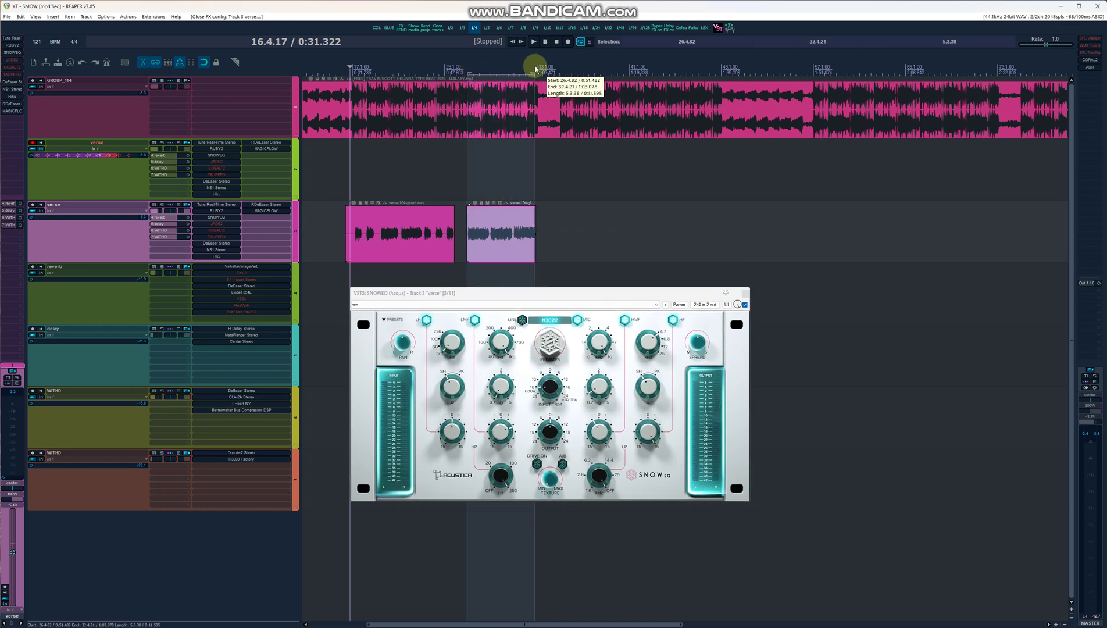
{"action": "left_click", "coordinate": [153, 80]}
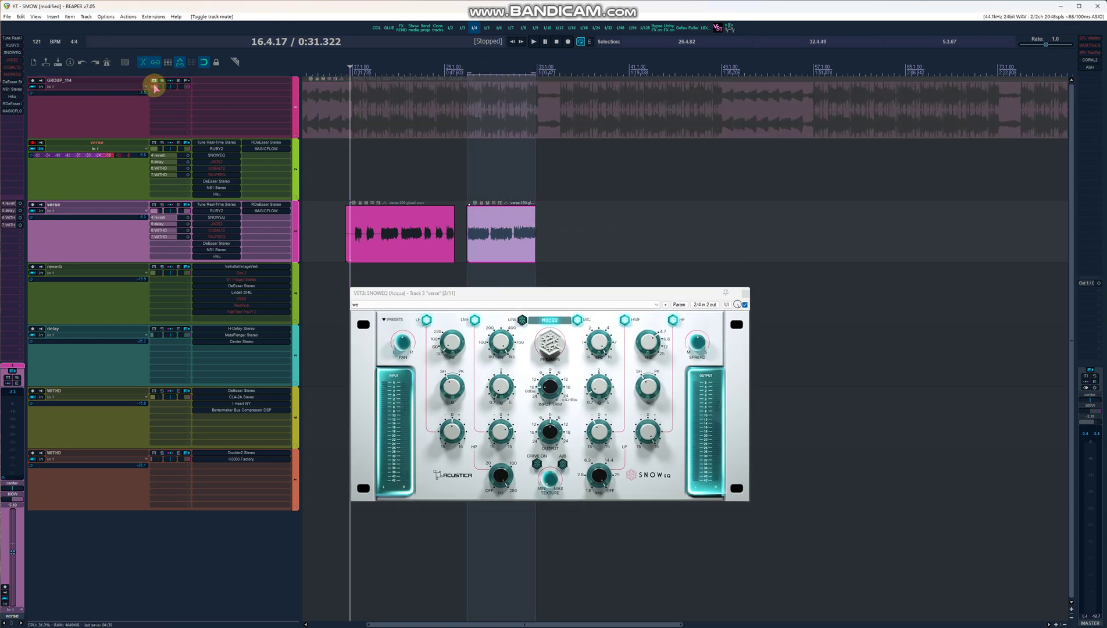
Mute the reverb, delay and WITHD tracks.
{"action": "left_click", "coordinate": [153, 266]}
{"action": "left_click", "coordinate": [154, 328]}
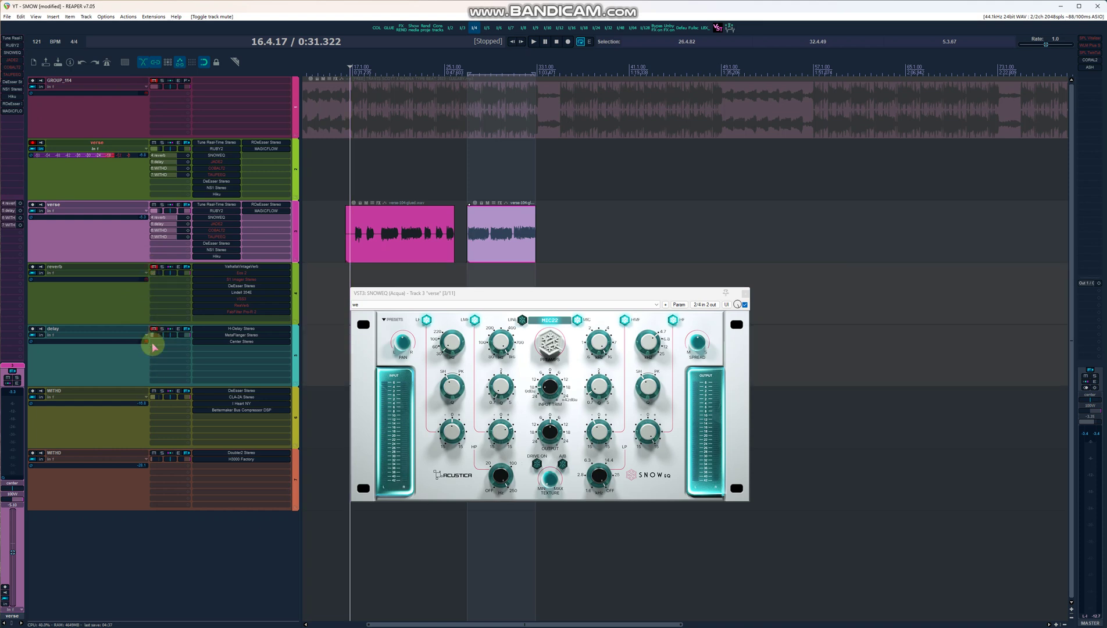
{"action": "left_click", "coordinate": [154, 454]}
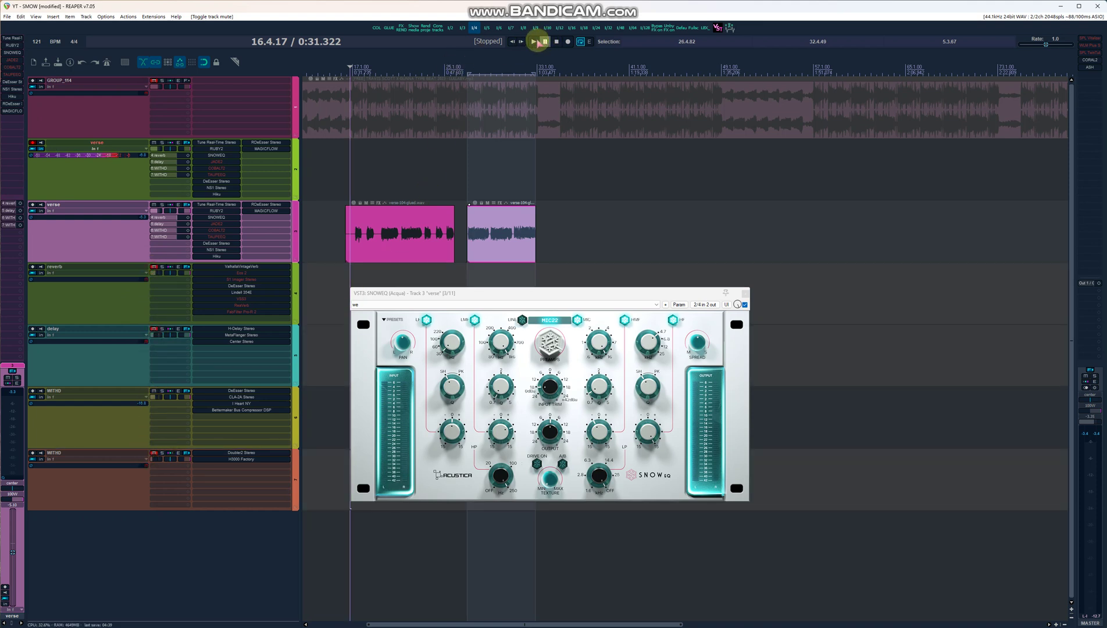
Play the second verse, bypassing SNOWEQ briefly and re-enabling it to compare.
{"action": "left_click", "coordinate": [467, 68]}
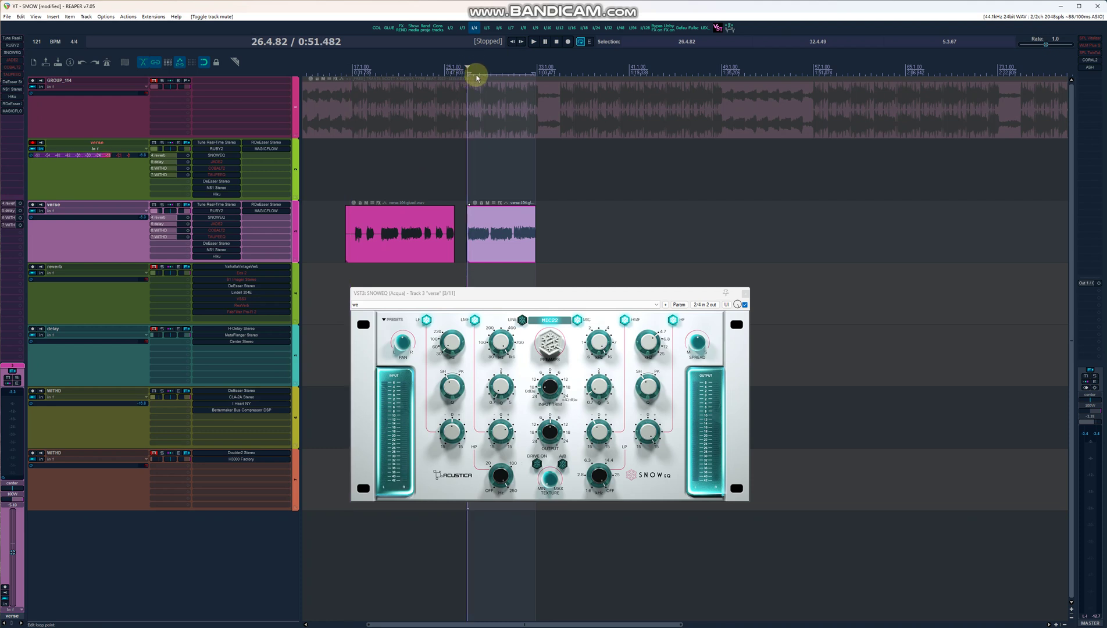
{"action": "left_click", "coordinate": [534, 41]}
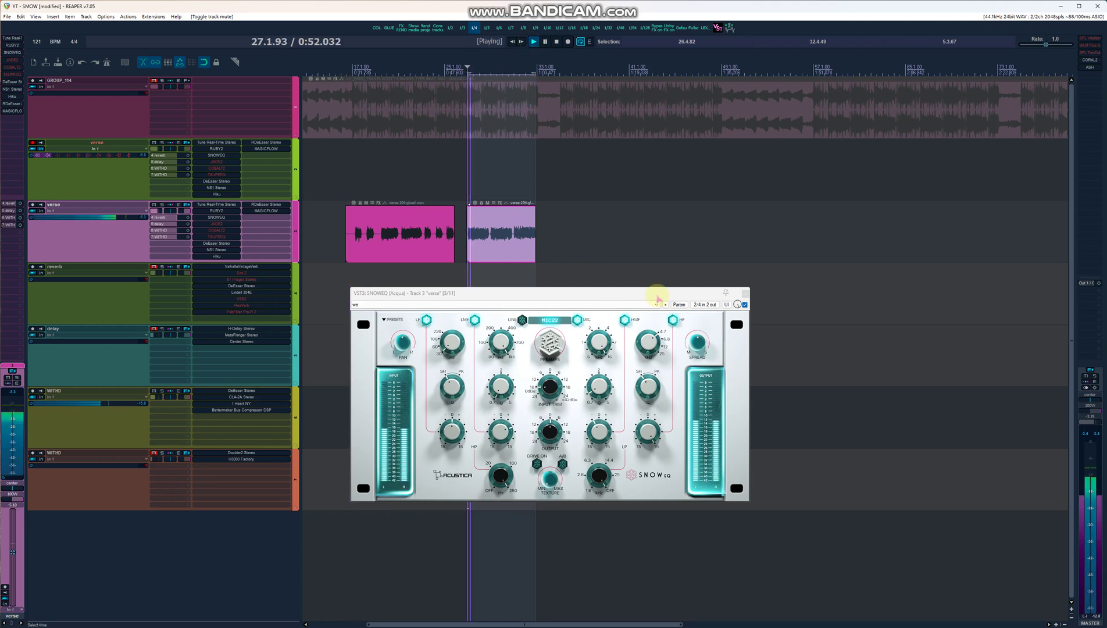
{"action": "left_click", "coordinate": [742, 304]}
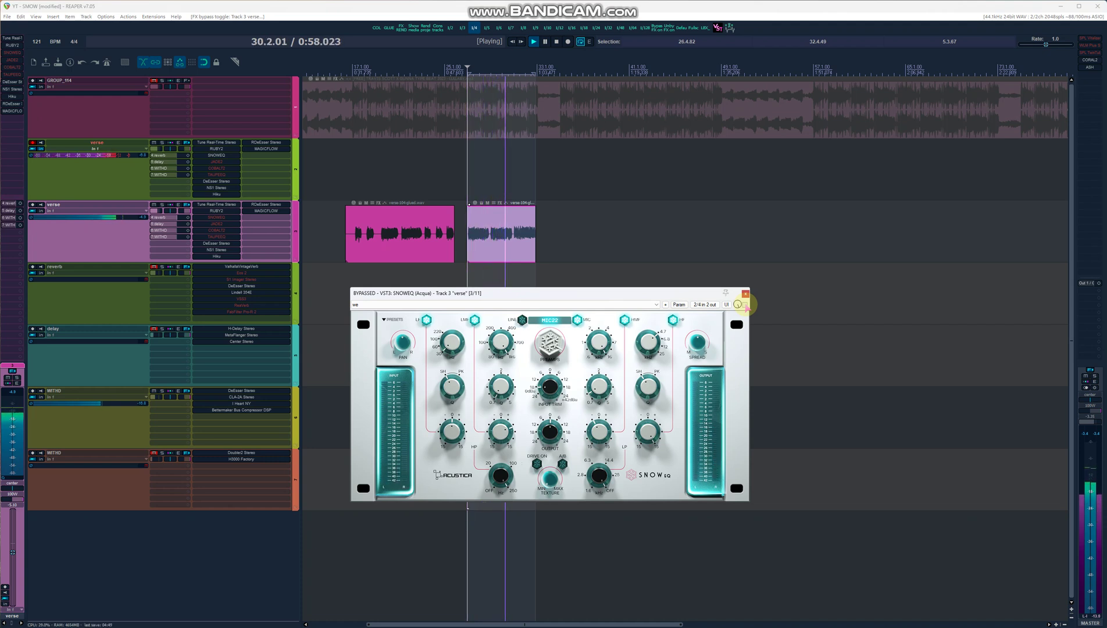
{"action": "left_click", "coordinate": [745, 304]}
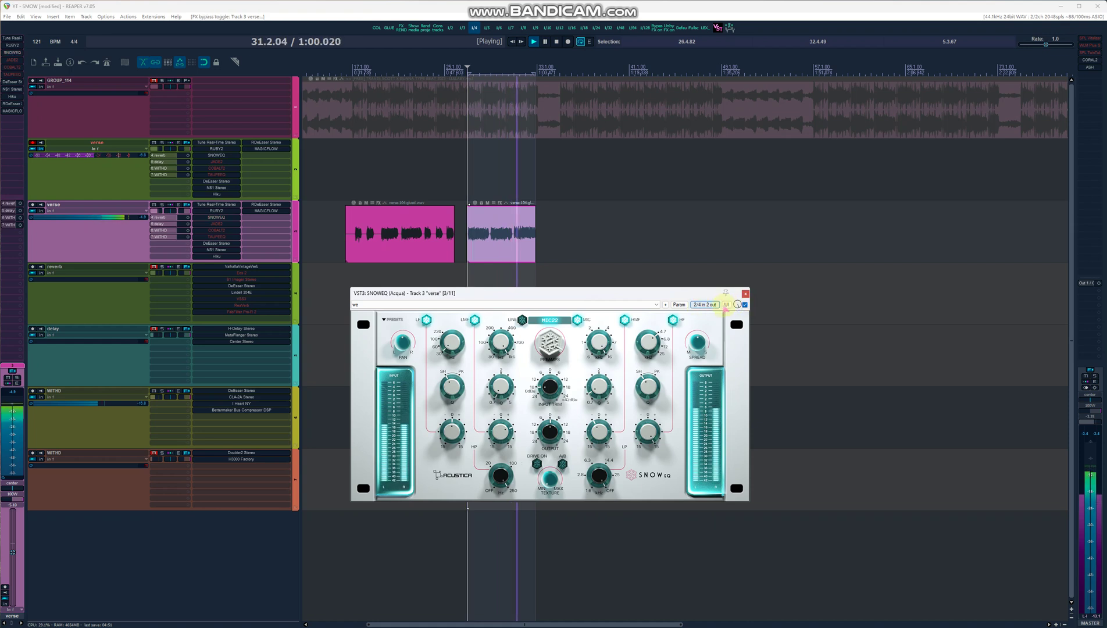
Stop playback, bypass SNOWEQ in the verse FX chain, and display JADE2's interface.
{"action": "key", "text": "f"}
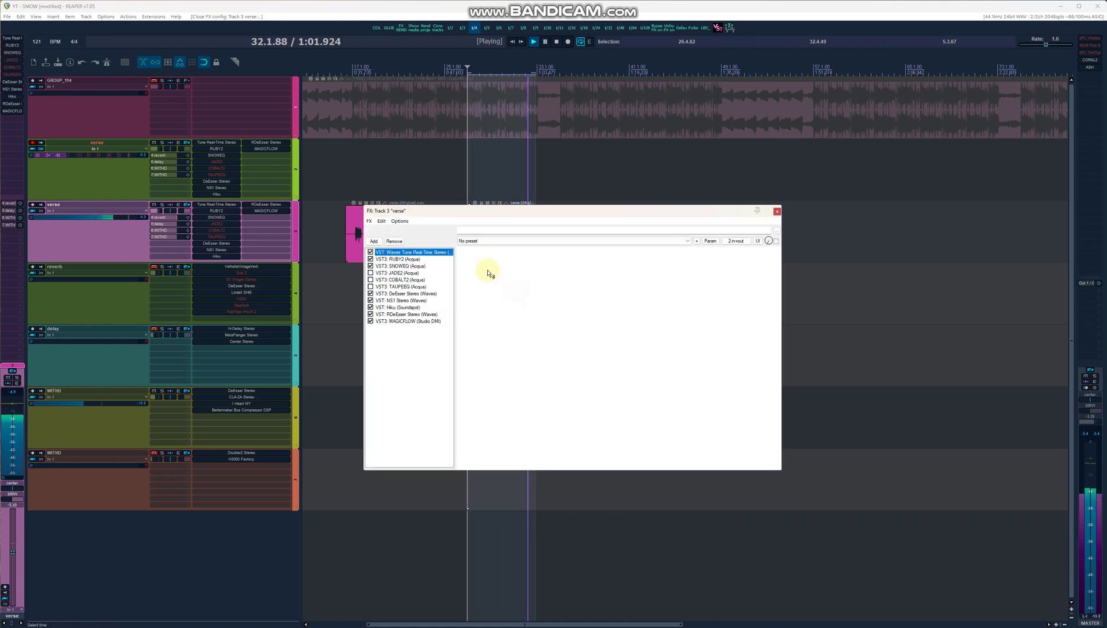
{"action": "left_click_drag", "start_coordinate": [514, 216], "coordinate": [580, 267]}
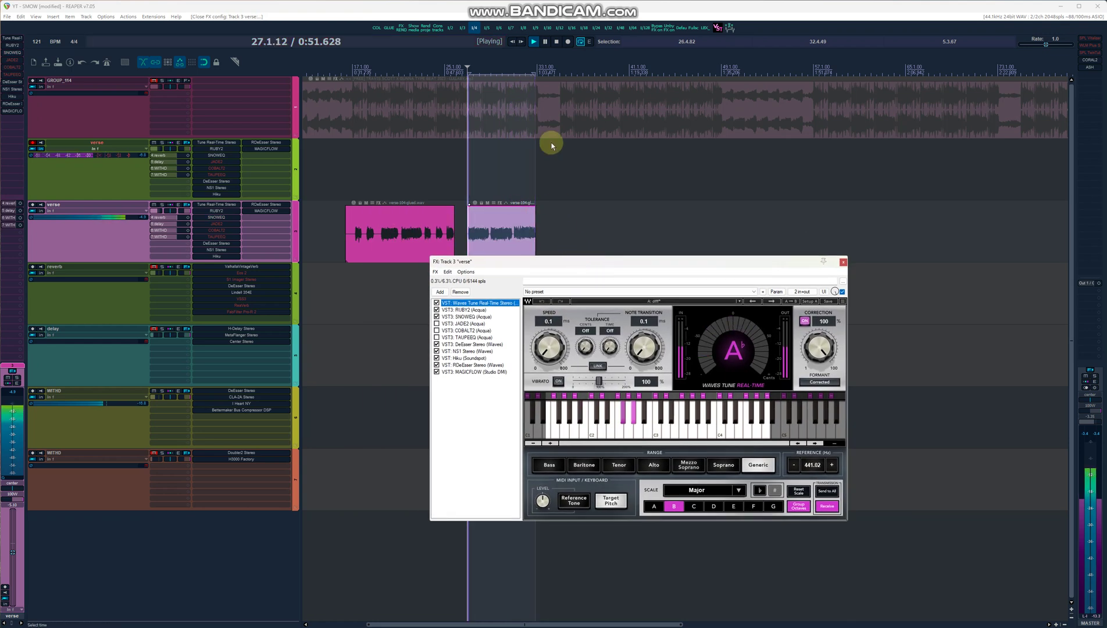
{"action": "left_click", "coordinate": [557, 41]}
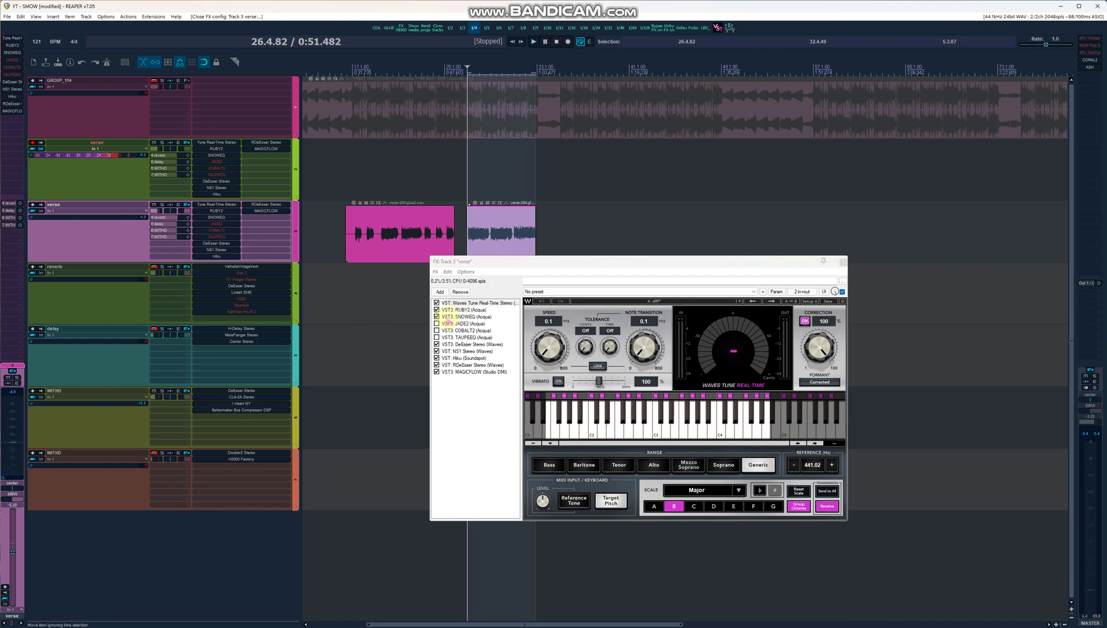
{"action": "left_click", "coordinate": [437, 316]}
{"action": "left_click", "coordinate": [445, 323]}
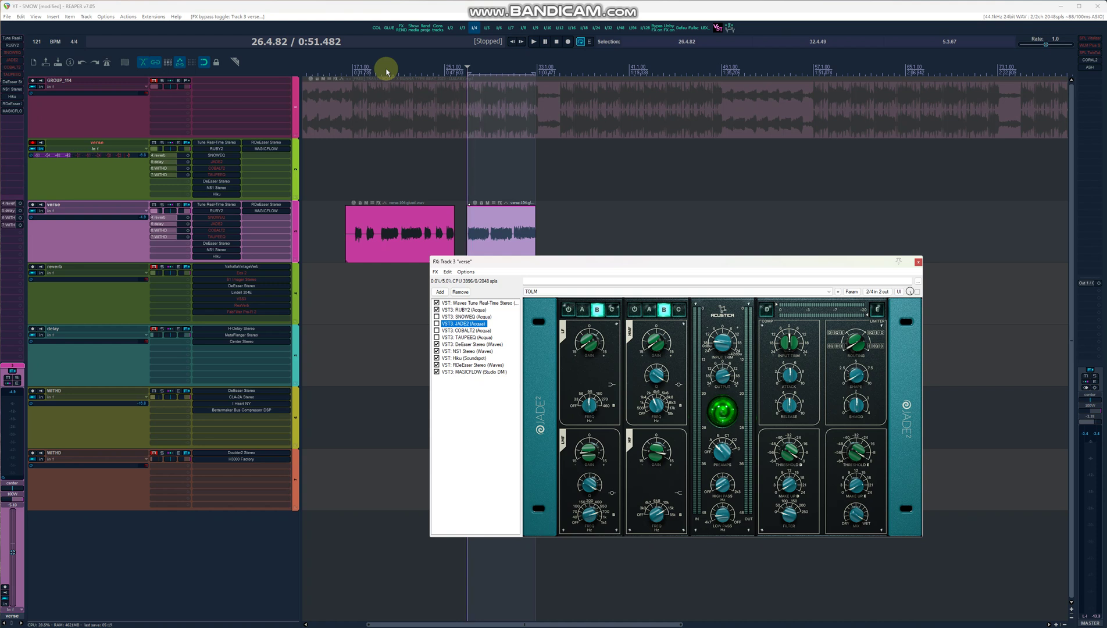
Audition the verse with JADE2 bypassed, moving the time selection start to 26.4.54.
{"action": "left_click", "coordinate": [383, 67]}
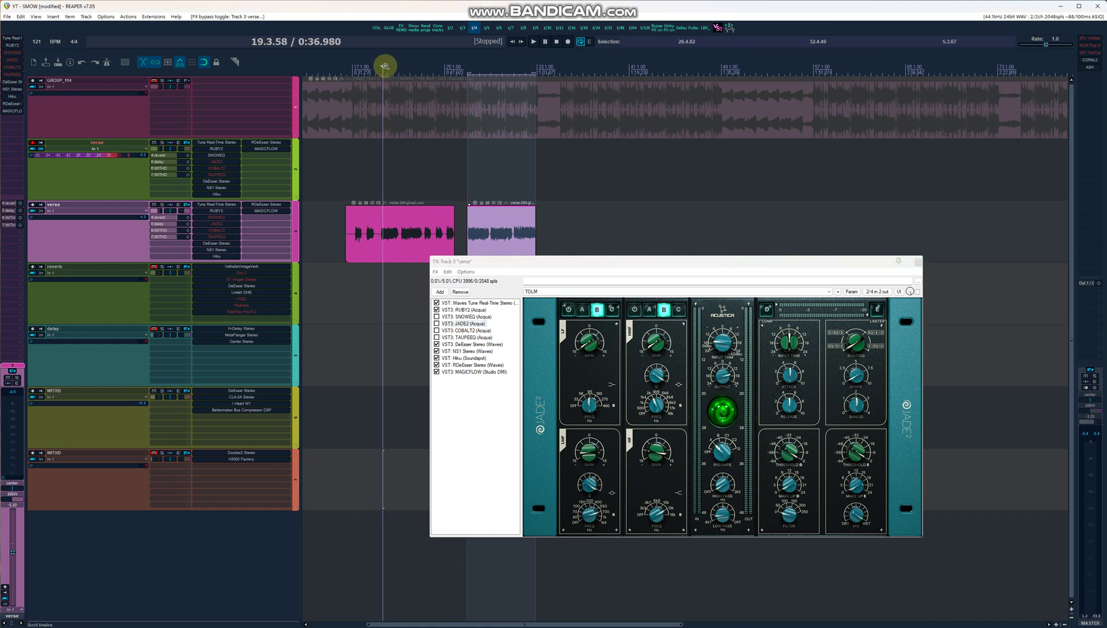
{"action": "left_click", "coordinate": [382, 70]}
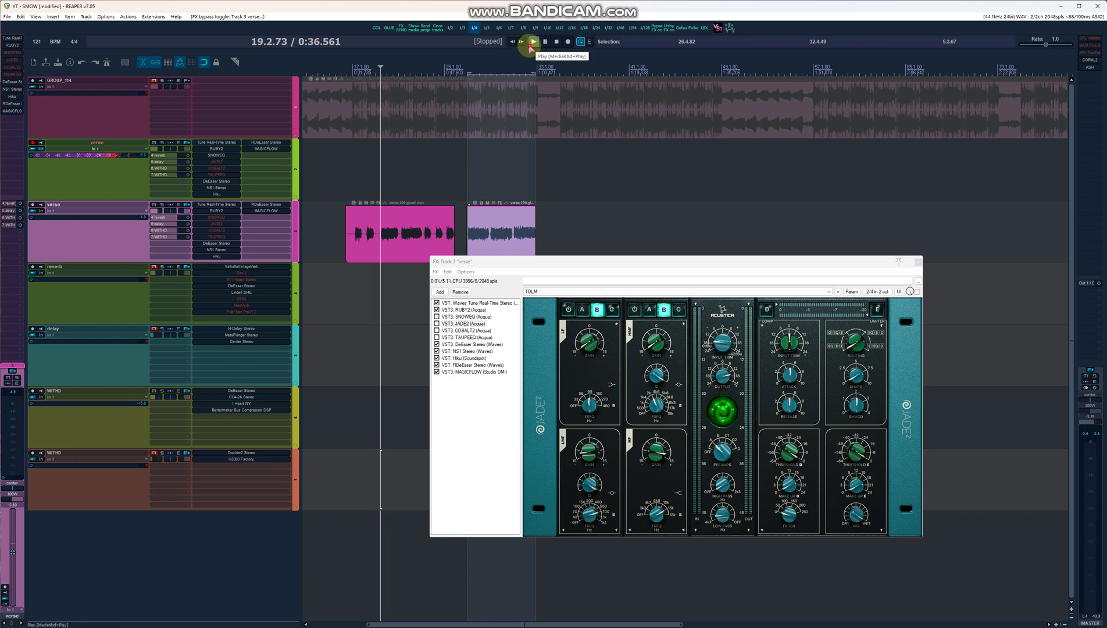
{"action": "left_click", "coordinate": [531, 48]}
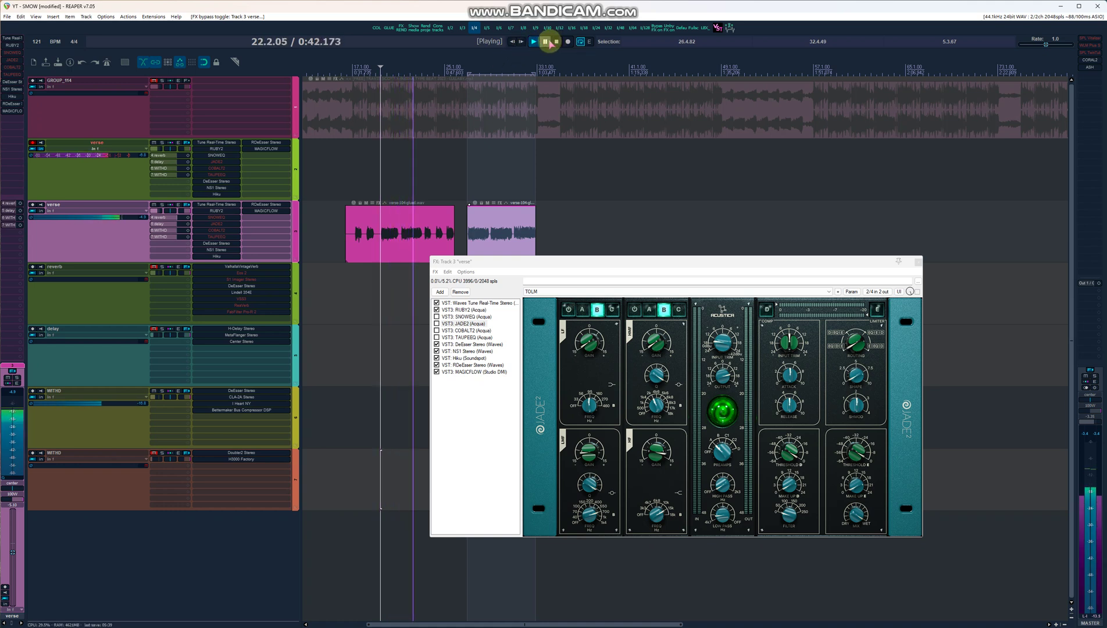
{"action": "left_click", "coordinate": [546, 42]}
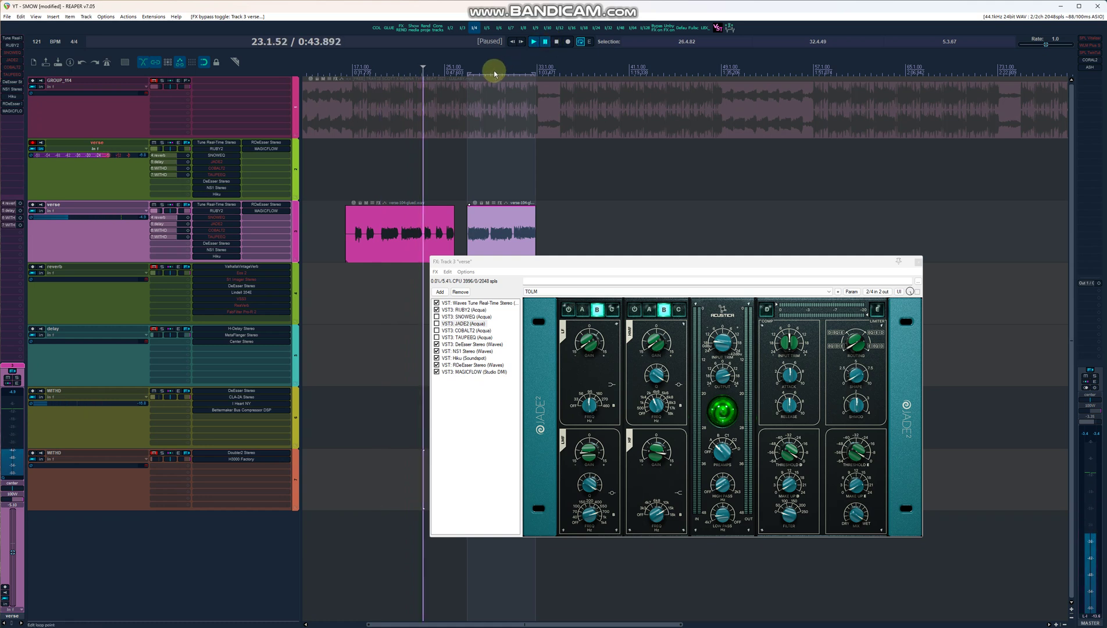
{"action": "mouse_move", "coordinate": [469, 71]}
{"action": "left_mouse_down"}
{"action": "mouse_move", "coordinate": [483, 71]}
{"action": "mouse_move", "coordinate": [469, 71]}
{"action": "left_mouse_up"}
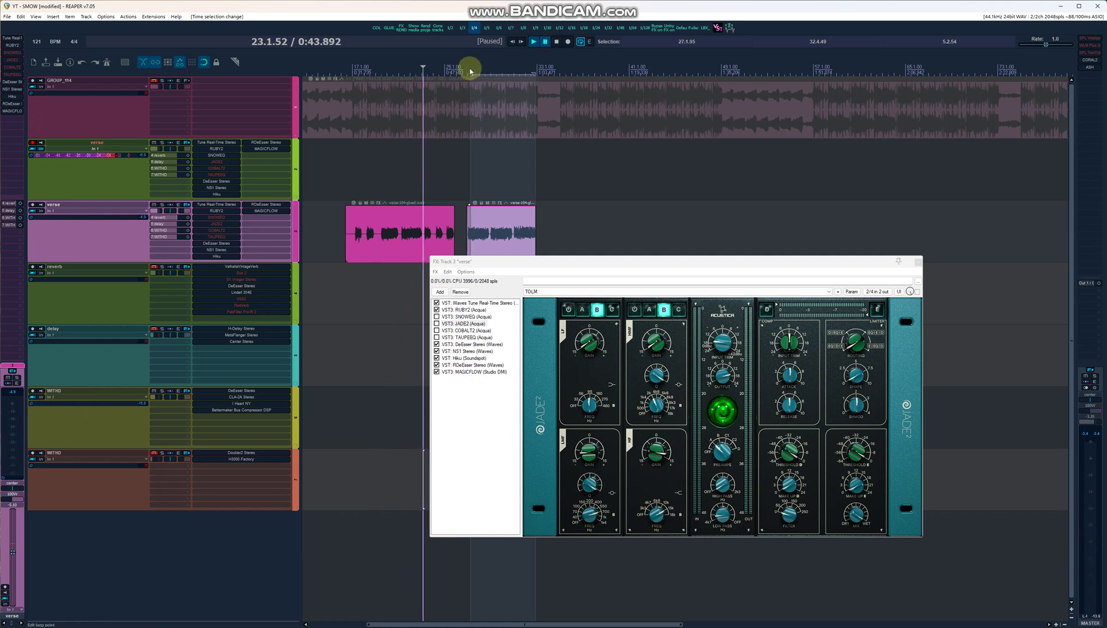
{"action": "left_click", "coordinate": [471, 77]}
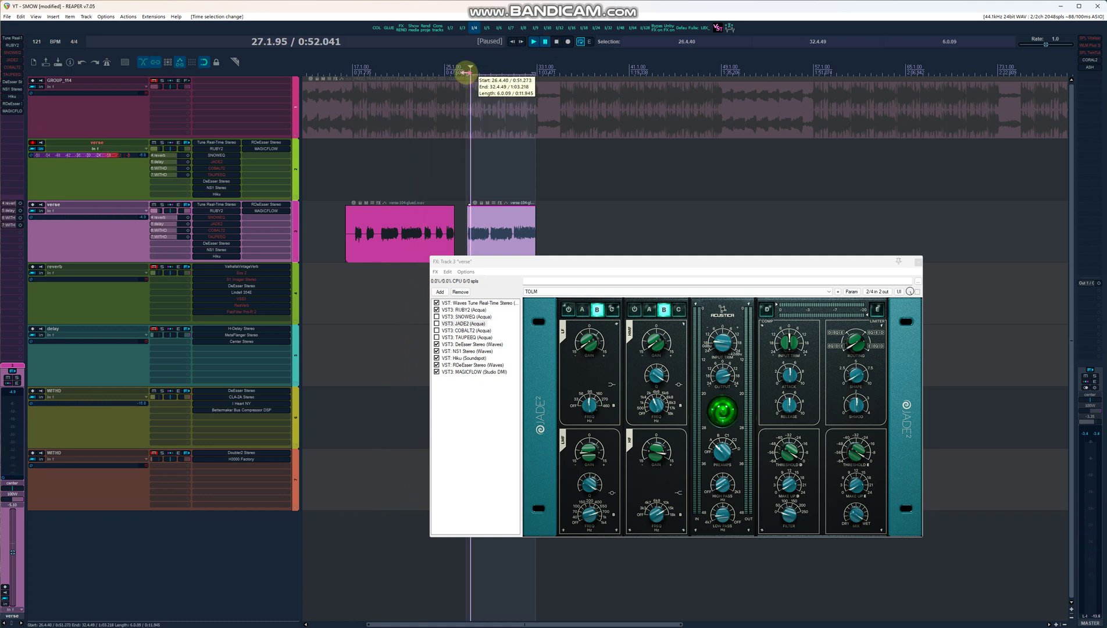
{"action": "left_click_drag", "start_coordinate": [463, 68], "coordinate": [467, 70]}
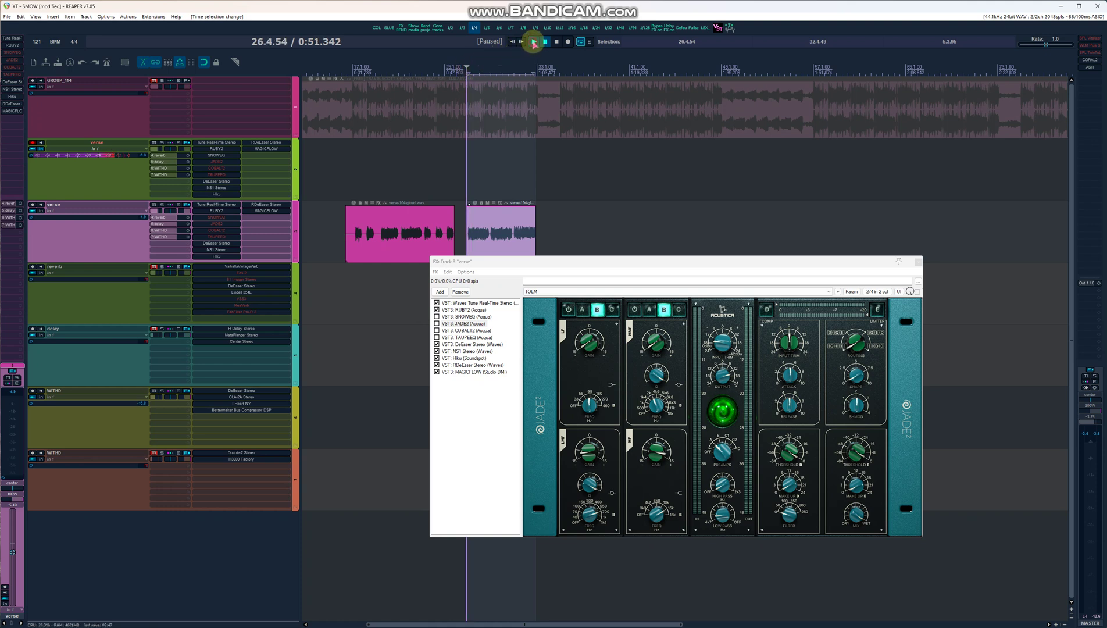
{"action": "left_click", "coordinate": [533, 42]}
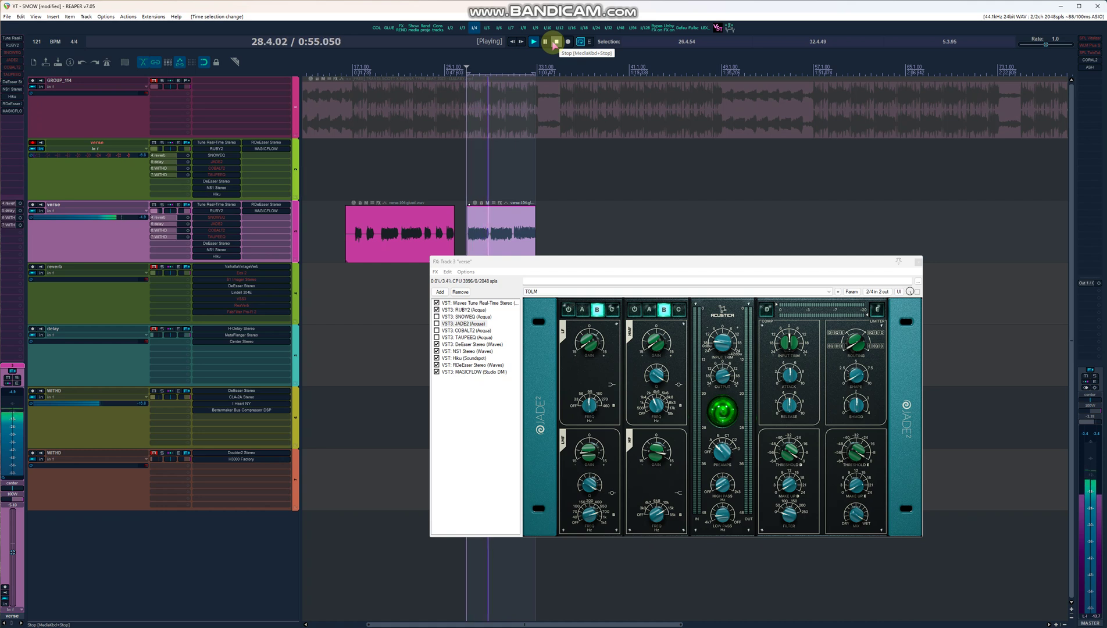
{"action": "left_click", "coordinate": [556, 41]}
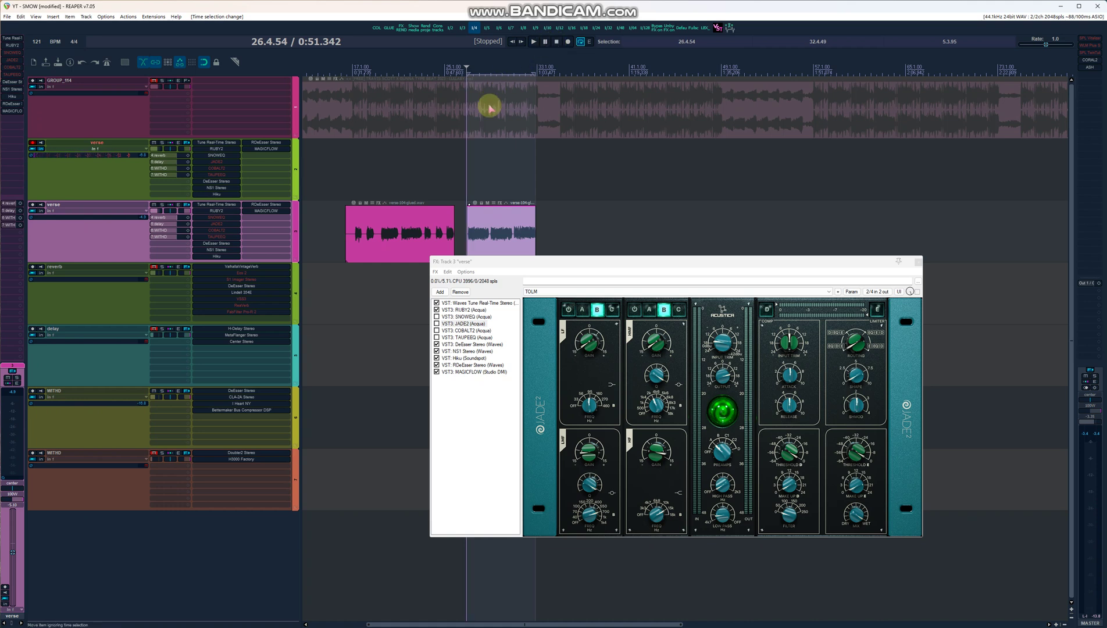
Unmute GROUP_114 and delay tracks, then replay the verse from 19.2.31 and stop.
{"action": "left_click", "coordinate": [385, 72]}
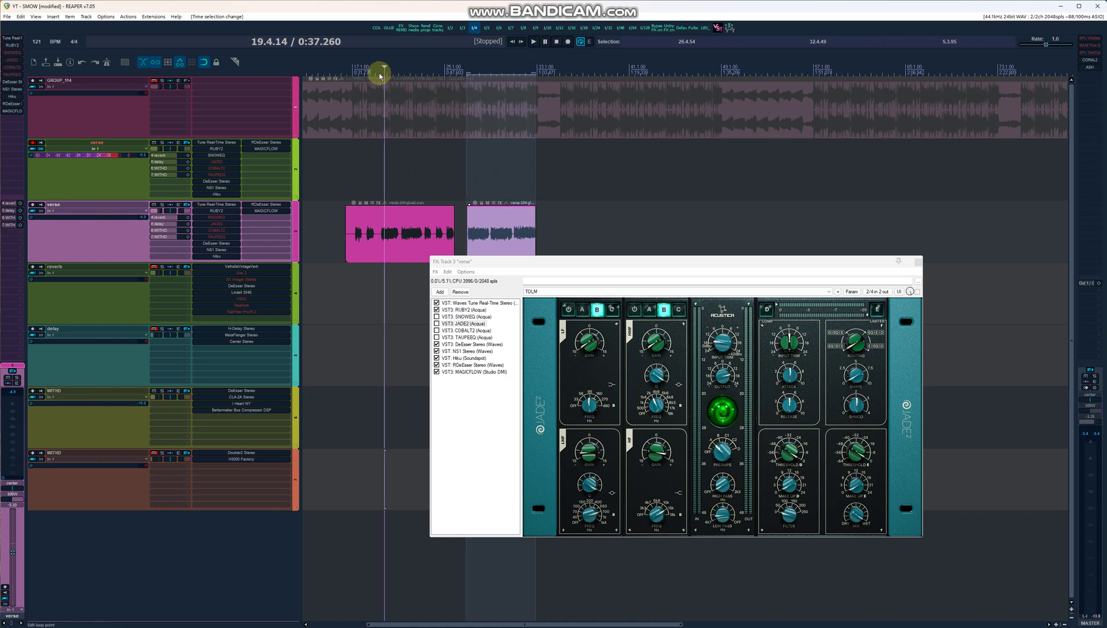
{"action": "left_click", "coordinate": [380, 72]}
{"action": "left_click", "coordinate": [155, 80]}
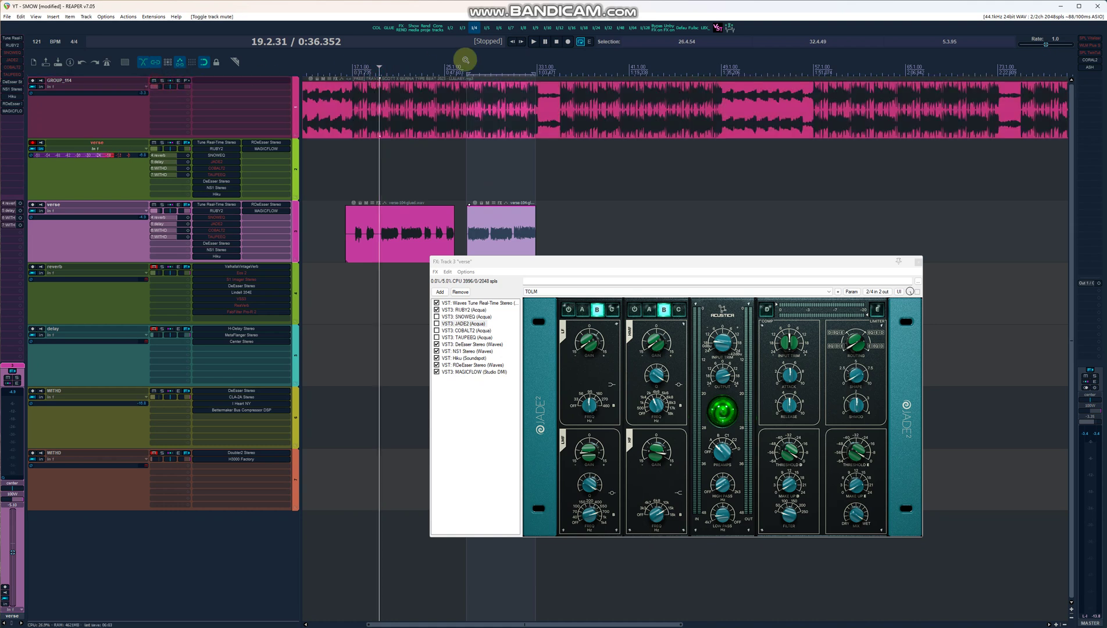
{"action": "left_click", "coordinate": [533, 41]}
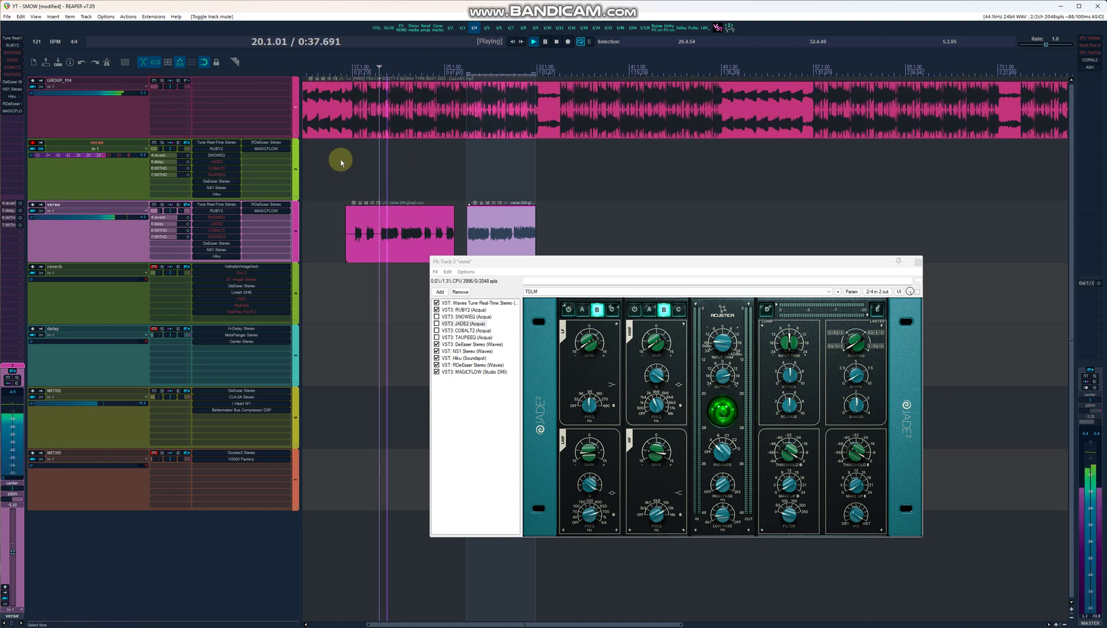
{"action": "left_click", "coordinate": [154, 292]}
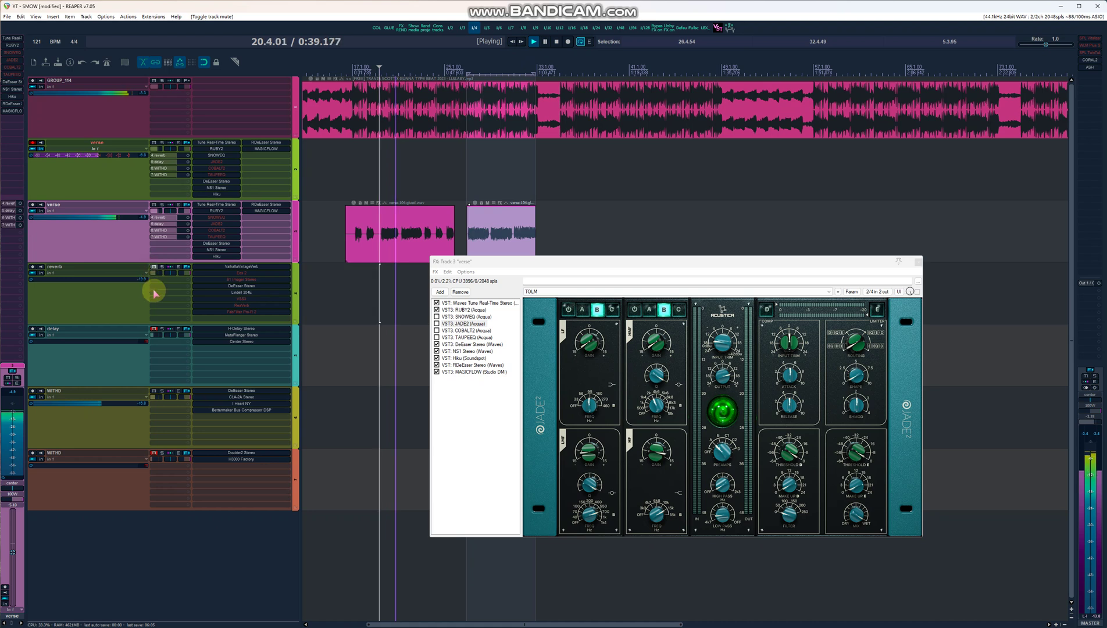
{"action": "left_click", "coordinate": [154, 329]}
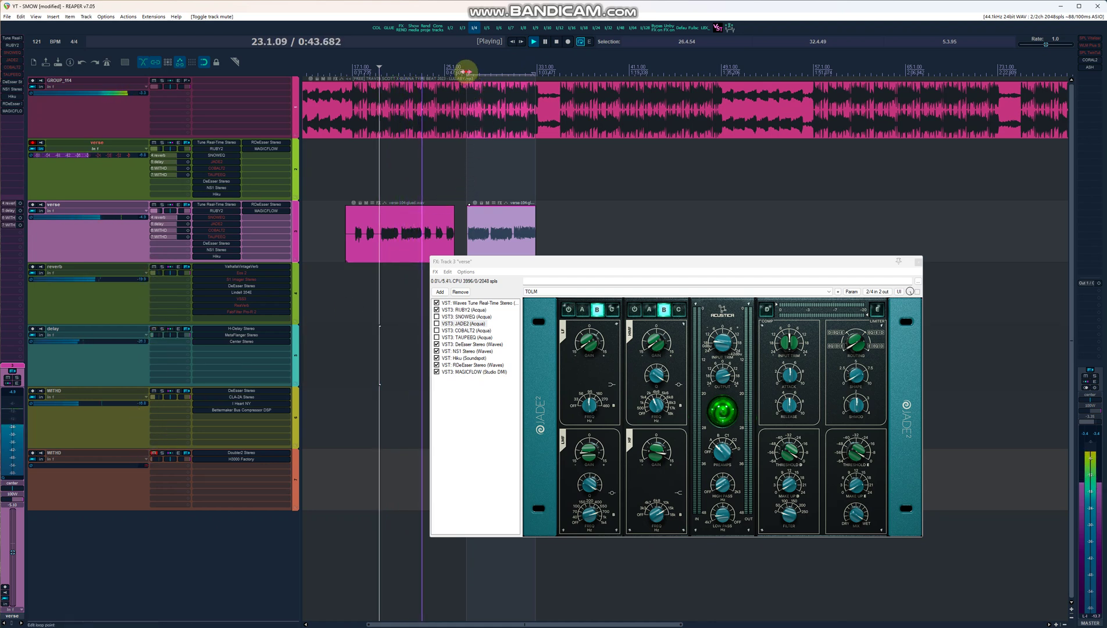
{"action": "left_click", "coordinate": [468, 70]}
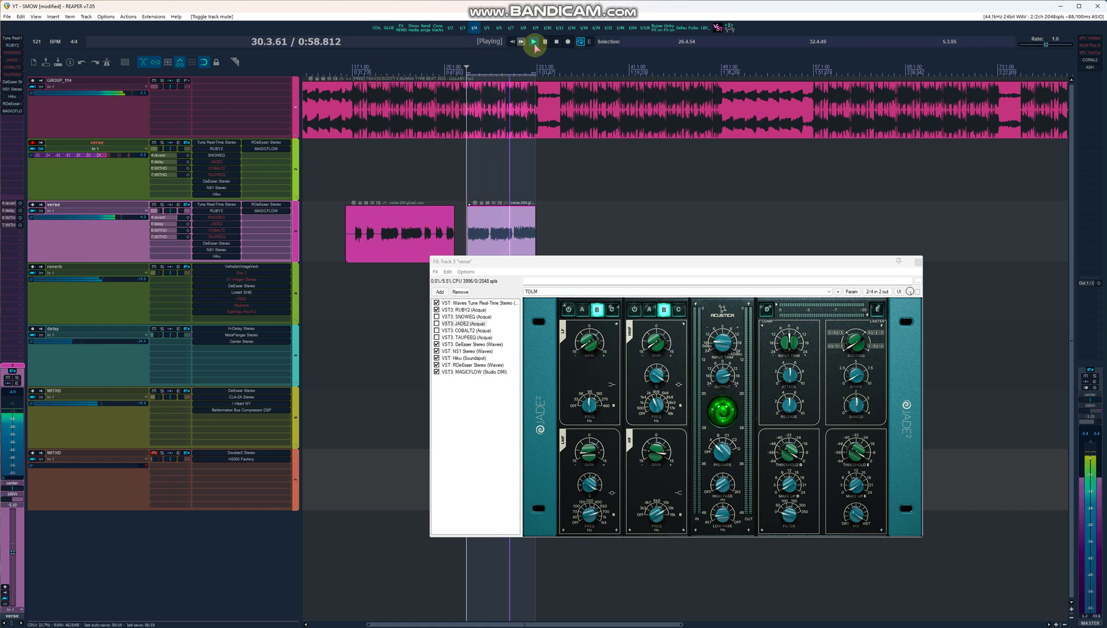
{"action": "key", "text": "space"}
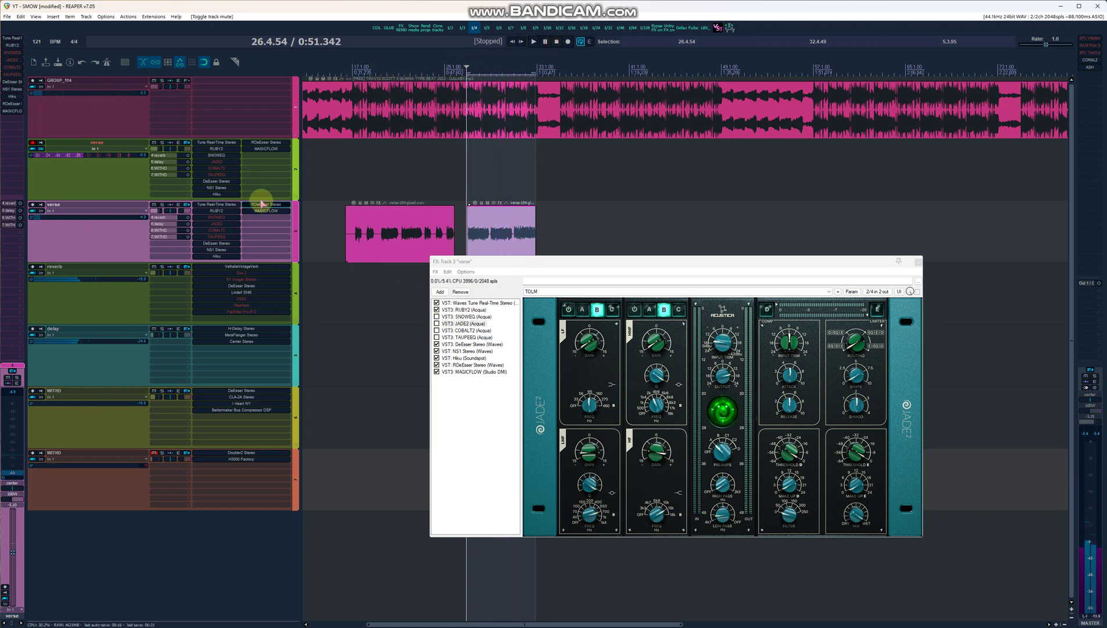
Enable JADE2 in the verse FX chain and play the verse from bar 19 with it active.
{"action": "left_click", "coordinate": [464, 324]}
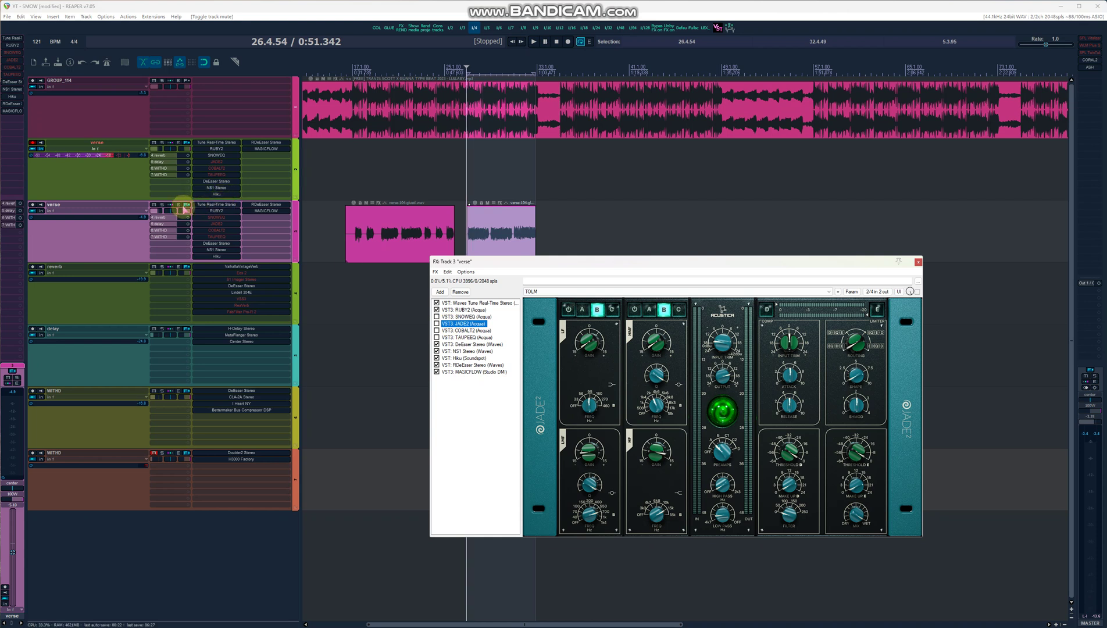
{"action": "left_click", "coordinate": [185, 205]}
{"action": "left_click", "coordinate": [186, 205]}
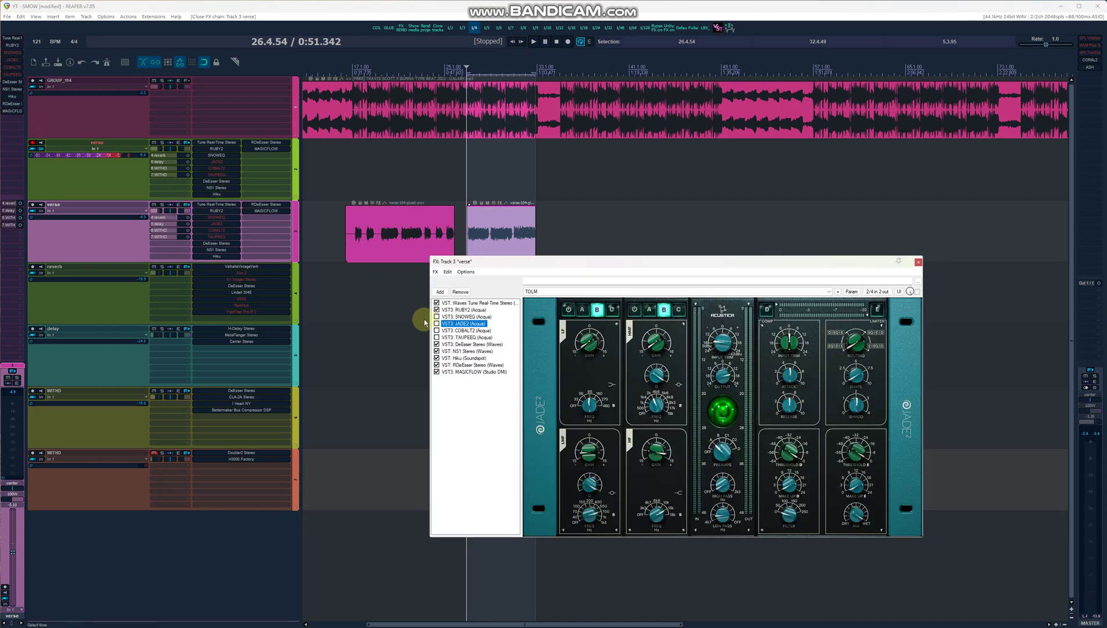
{"action": "left_click", "coordinate": [437, 323]}
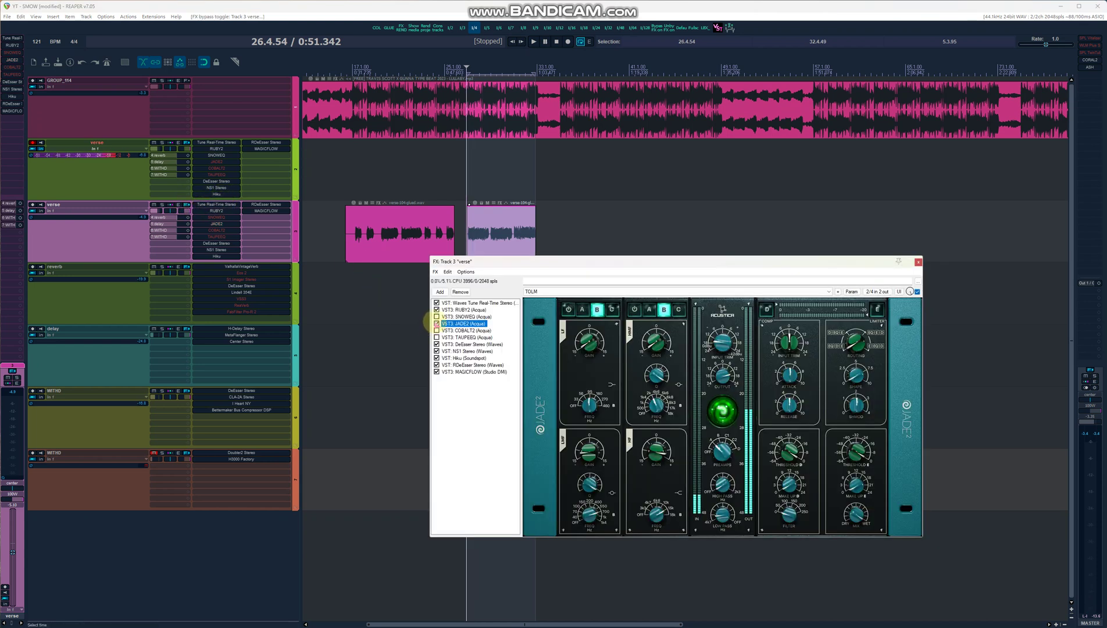
{"action": "left_click", "coordinate": [533, 42]}
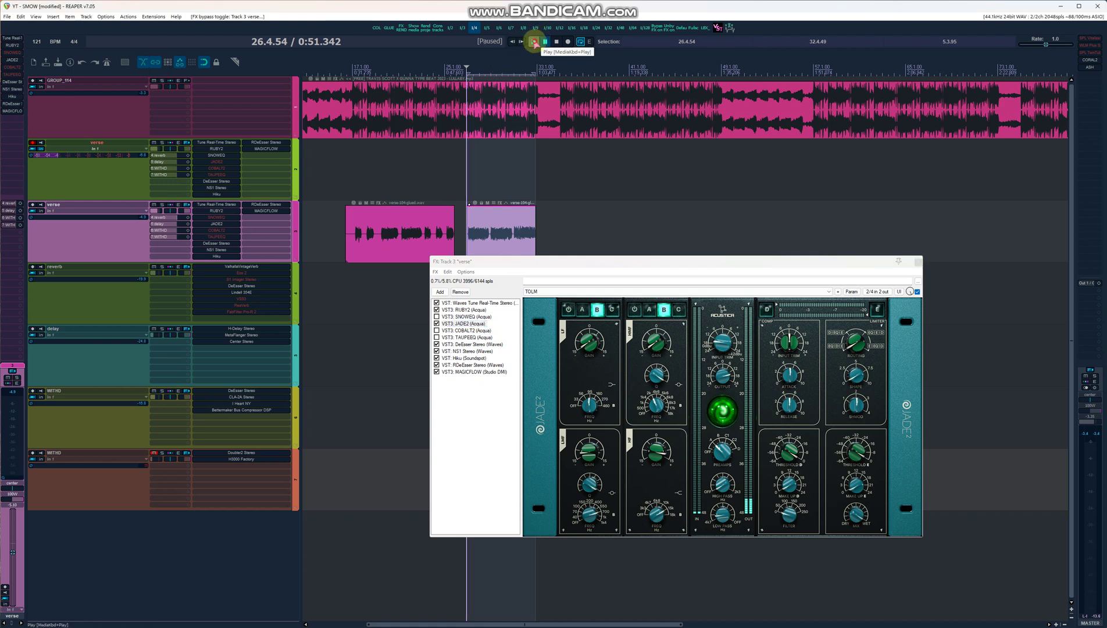
{"action": "left_click", "coordinate": [534, 42]}
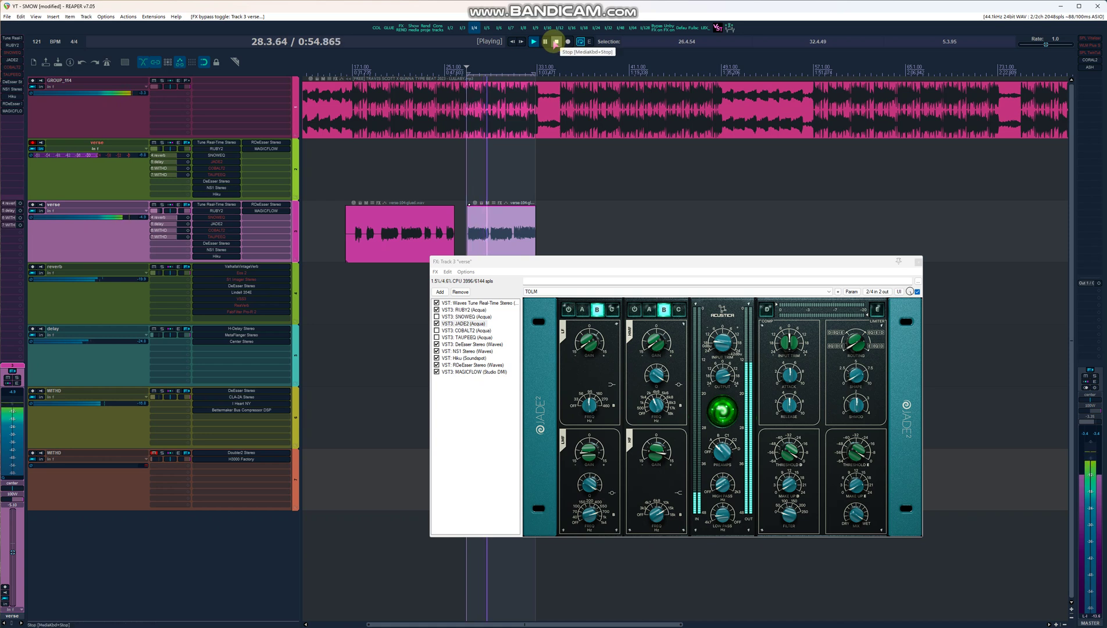
{"action": "left_click", "coordinate": [382, 73]}
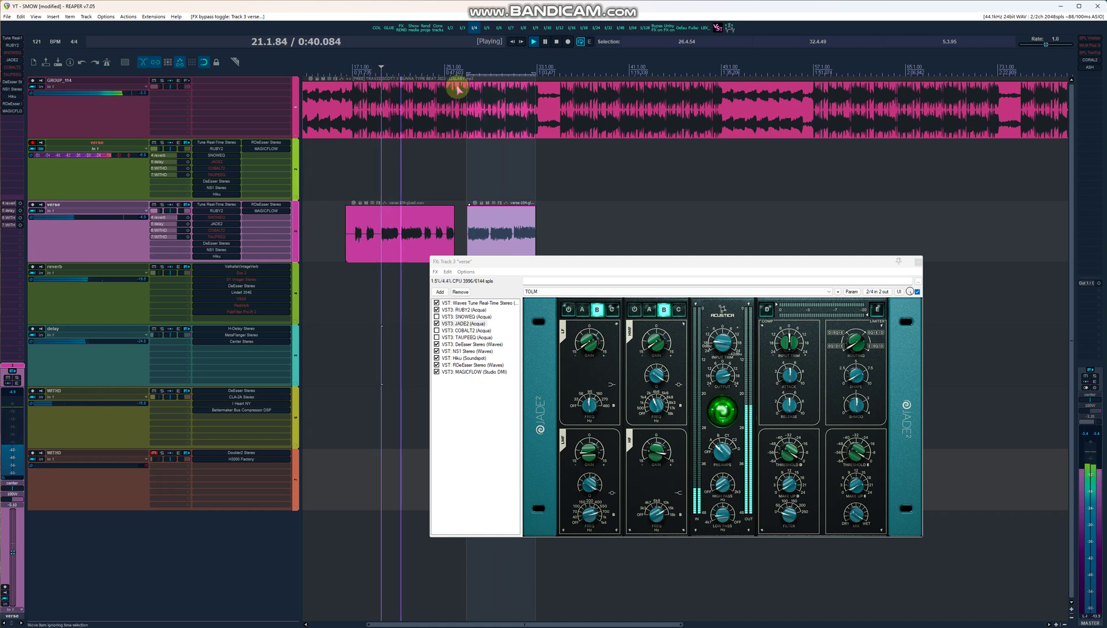
{"action": "left_click", "coordinate": [557, 41]}
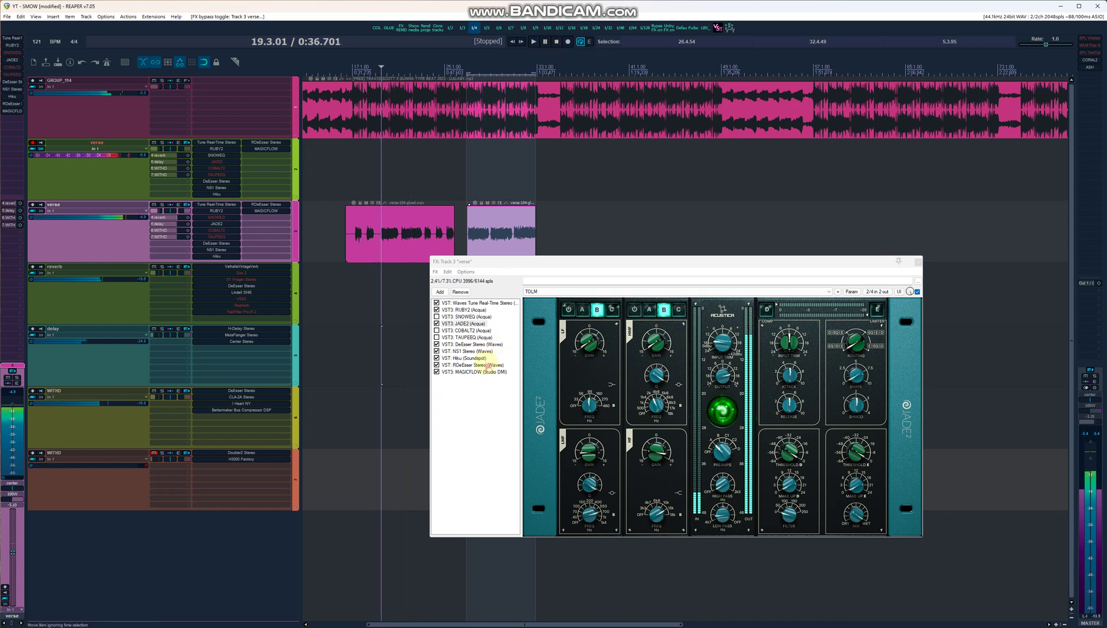
Bypass JADE2 and display the COBALT2 EQ interface.
{"action": "left_click", "coordinate": [435, 323]}
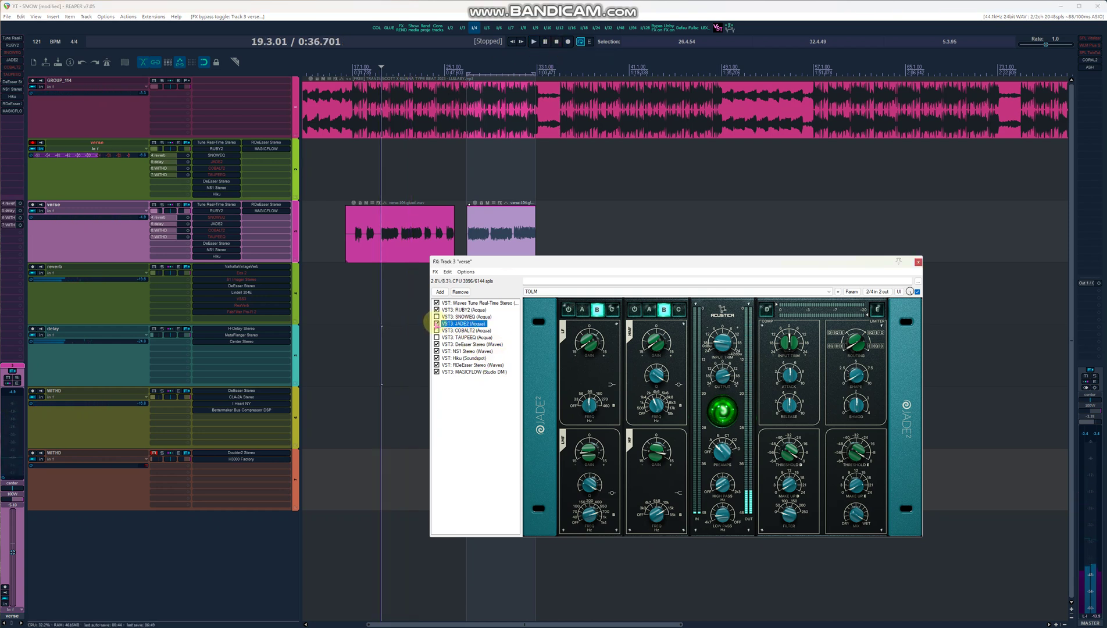
{"action": "left_click", "coordinate": [437, 323]}
{"action": "left_click", "coordinate": [444, 331]}
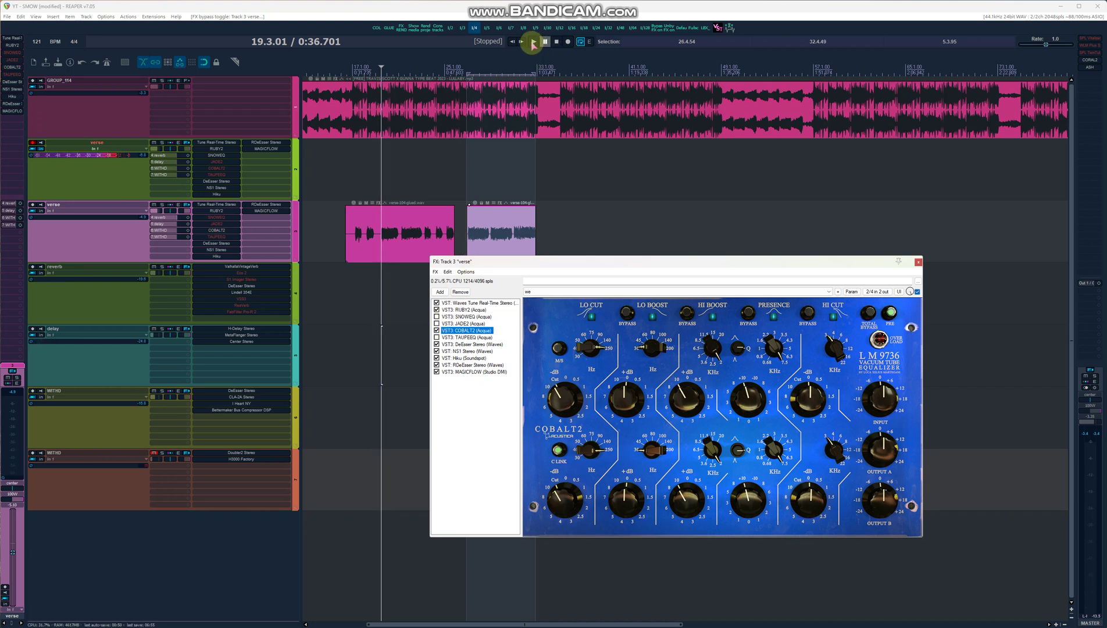
Play the verse through COBALT2 from the loop start, then bypass COBALT2 and show TAUPEEQ.
{"action": "left_click", "coordinate": [533, 42]}
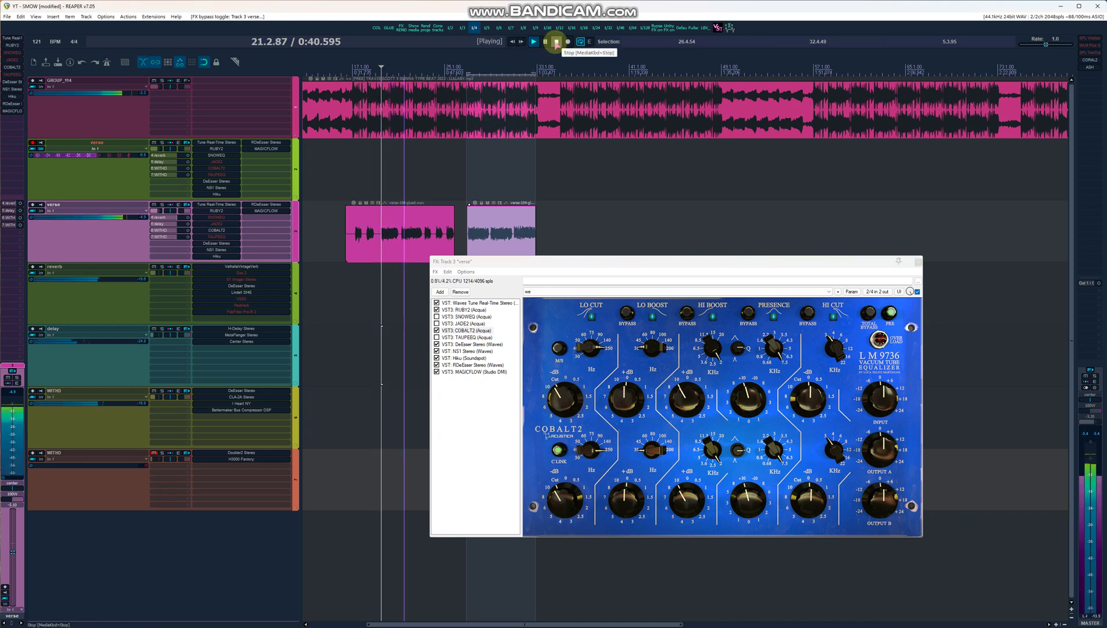
{"action": "left_click", "coordinate": [468, 74]}
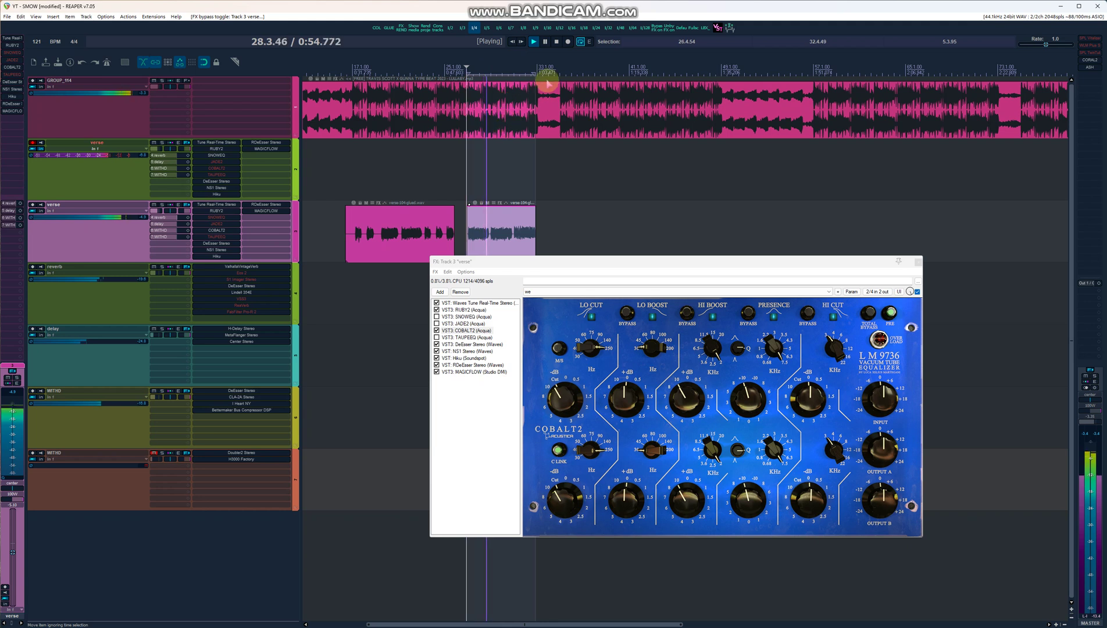
{"action": "left_click", "coordinate": [556, 41]}
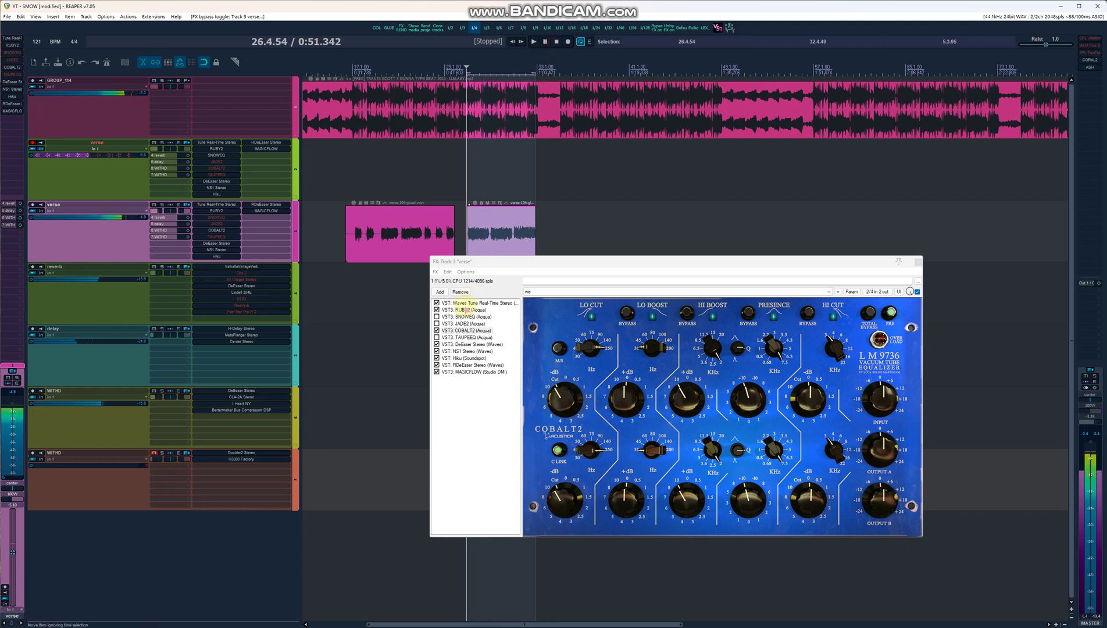
{"action": "left_click", "coordinate": [437, 330]}
{"action": "left_click", "coordinate": [437, 337]}
Enable TAUPEEQ in the verse chain and open the Add FX browser for track 3.
{"action": "left_click", "coordinate": [437, 337]}
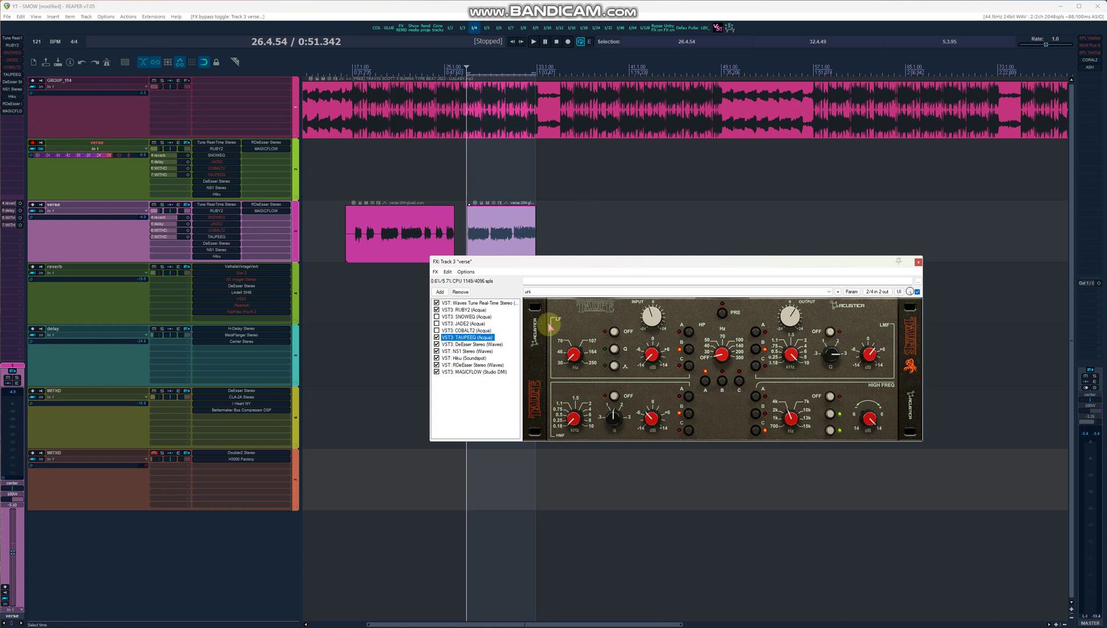
{"action": "double_click", "coordinate": [493, 390]}
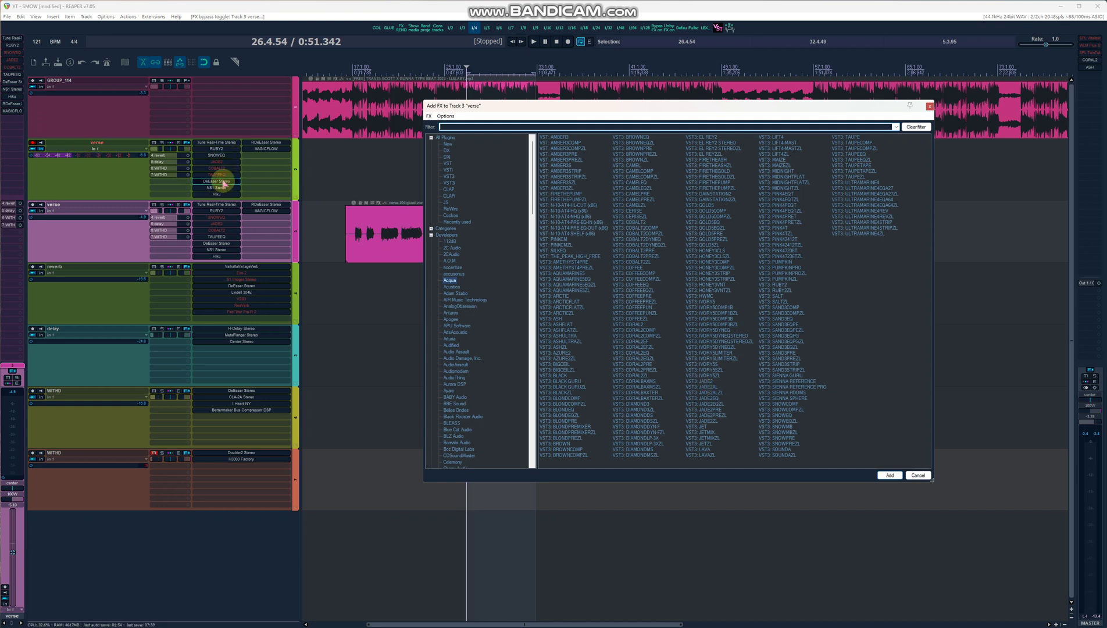
Briefly view RDeEsser and DeEsser, then add VST3 GOLD5 to the verse chain's end.
{"action": "left_click", "coordinate": [257, 145]}
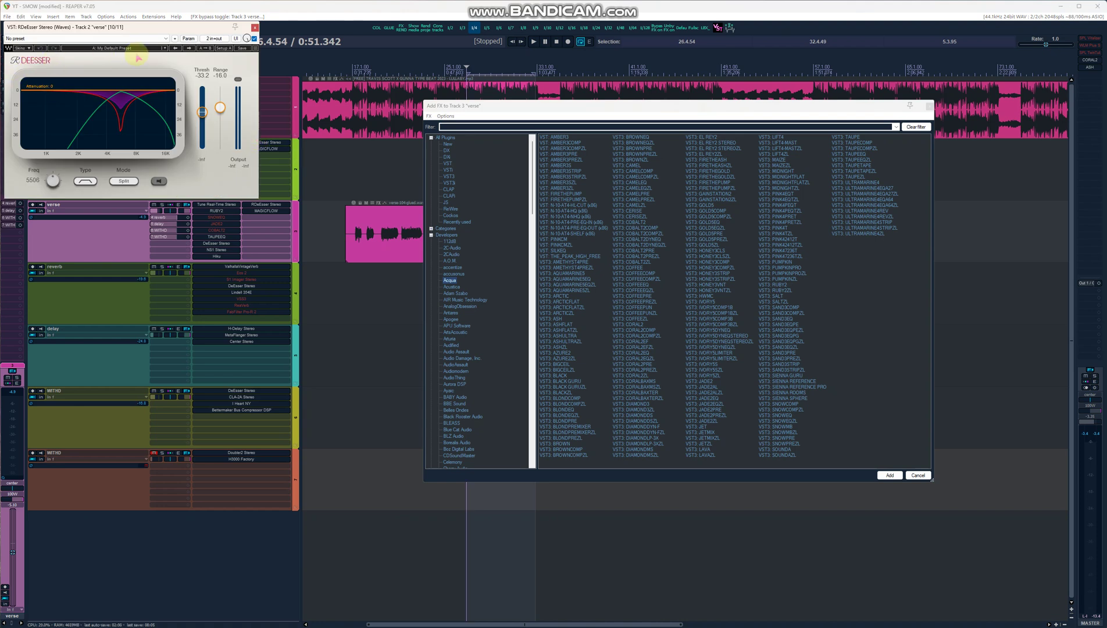
{"action": "left_click", "coordinate": [255, 27]}
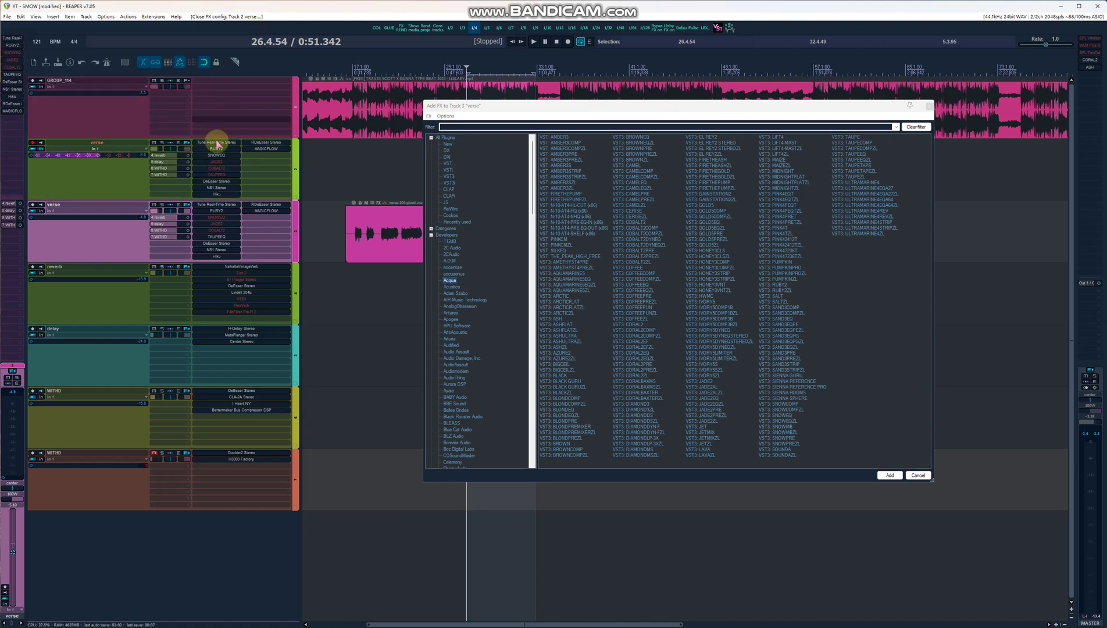
{"action": "left_click", "coordinate": [221, 181]}
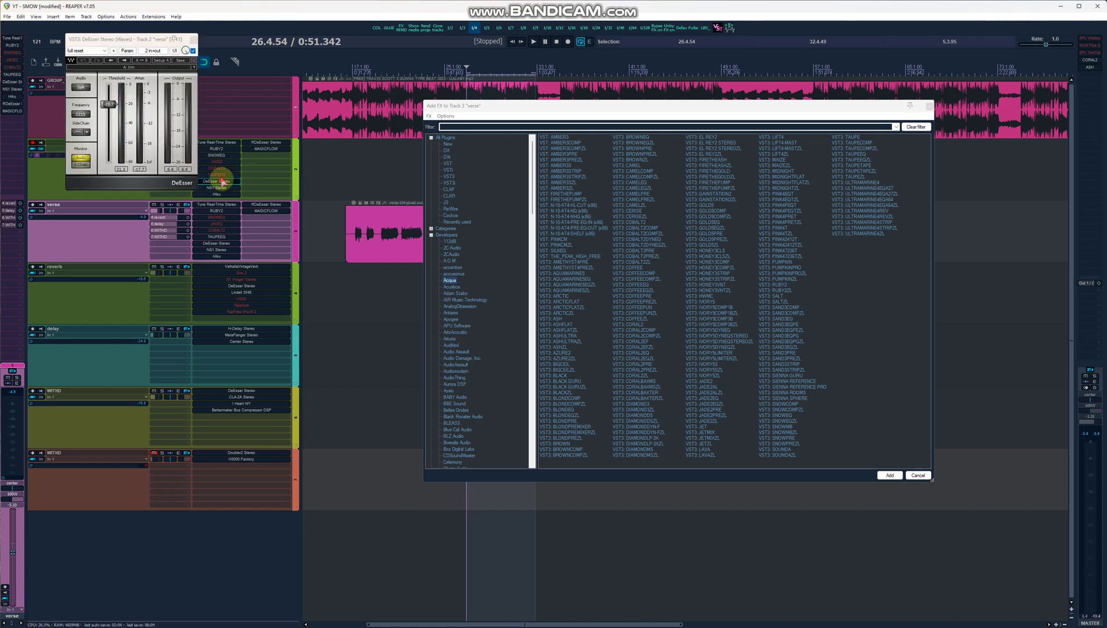
{"action": "left_click", "coordinate": [221, 181]}
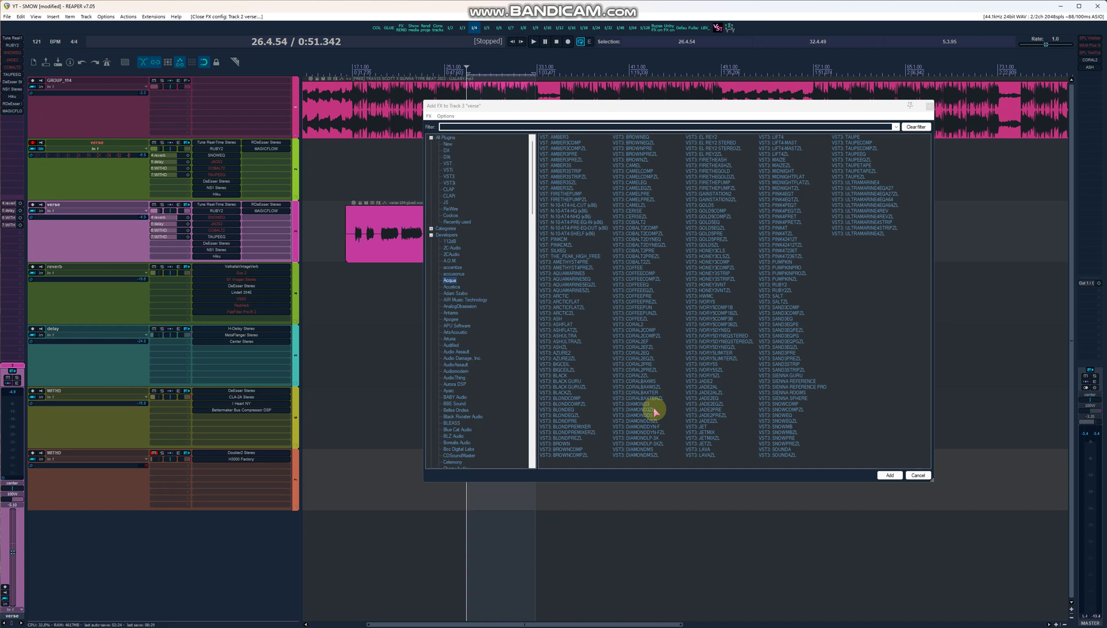
{"action": "left_click", "coordinate": [704, 205]}
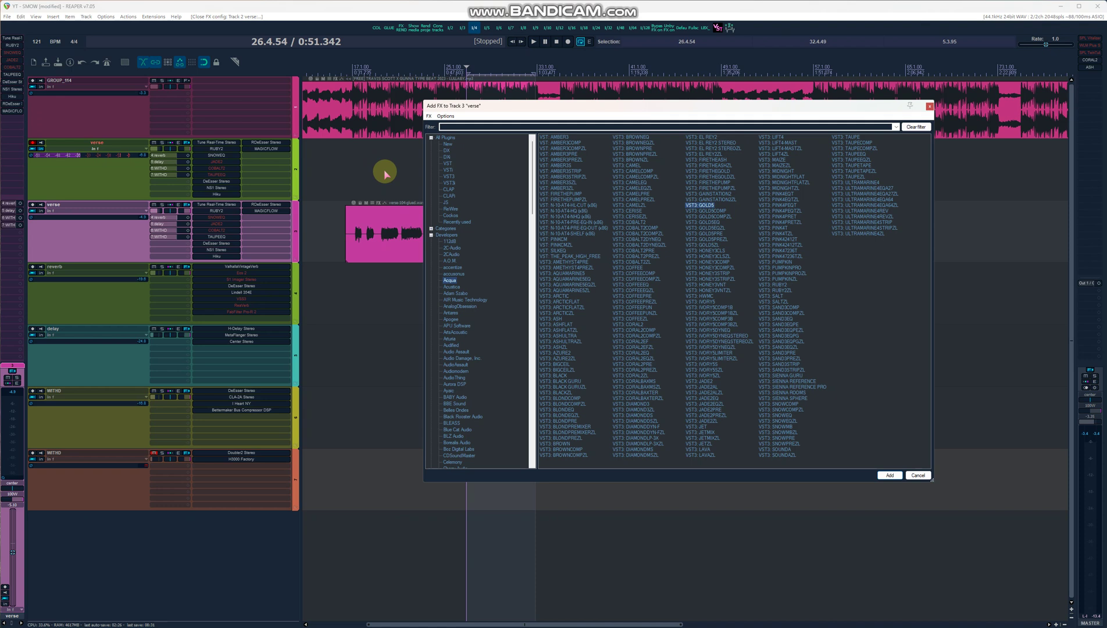
{"action": "left_click", "coordinate": [929, 106]}
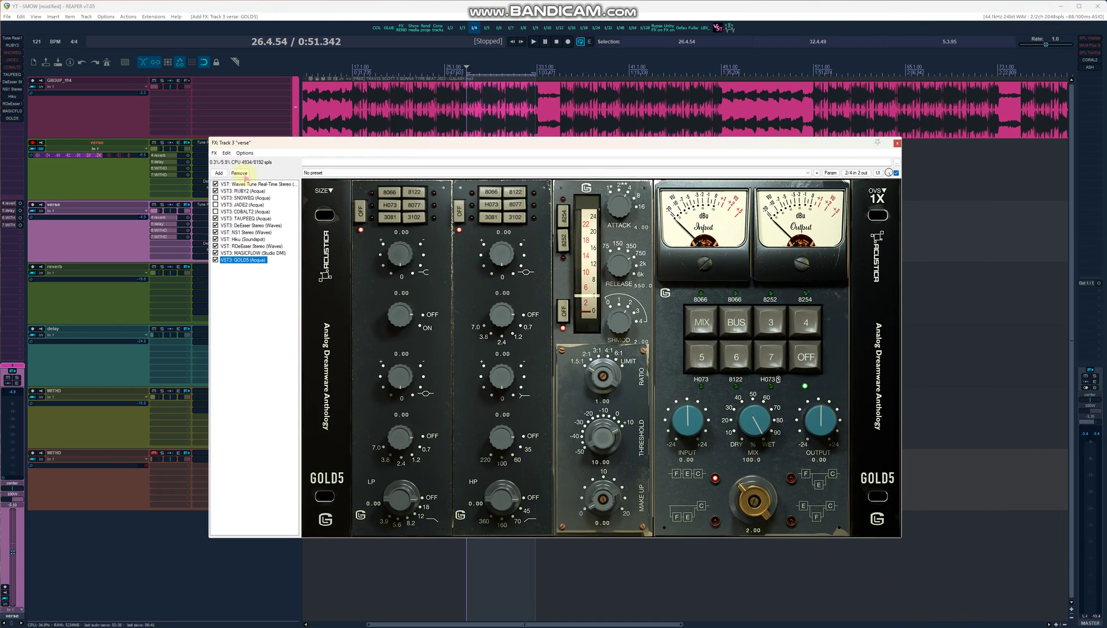
Remove GOLD5 from the verse FX chain and close the chain window.
{"action": "left_click", "coordinate": [240, 174]}
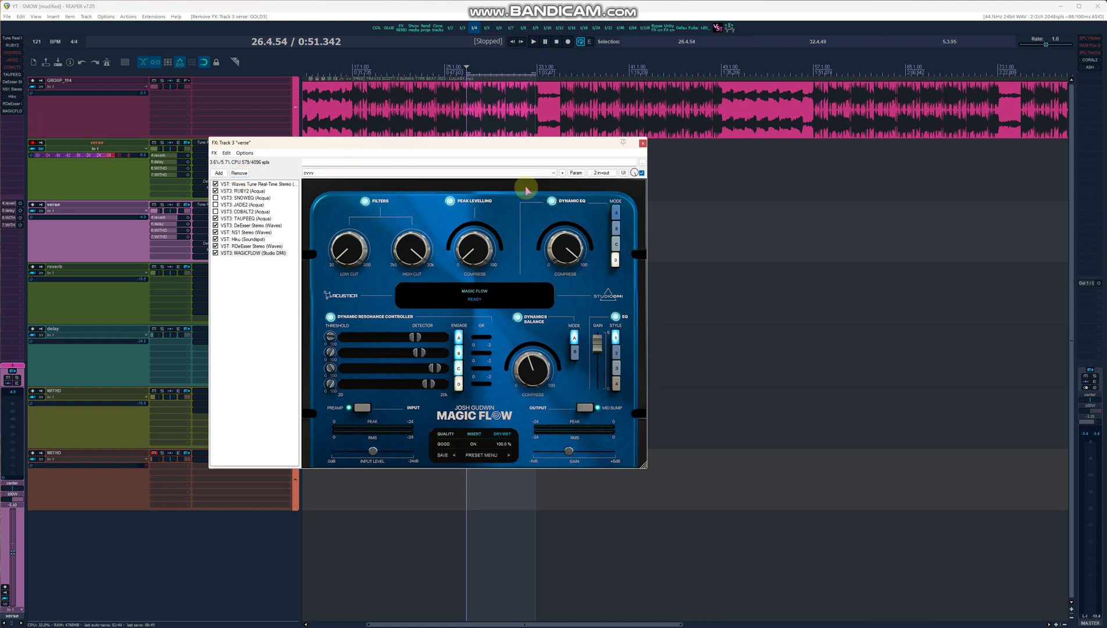
{"action": "left_click", "coordinate": [643, 144]}
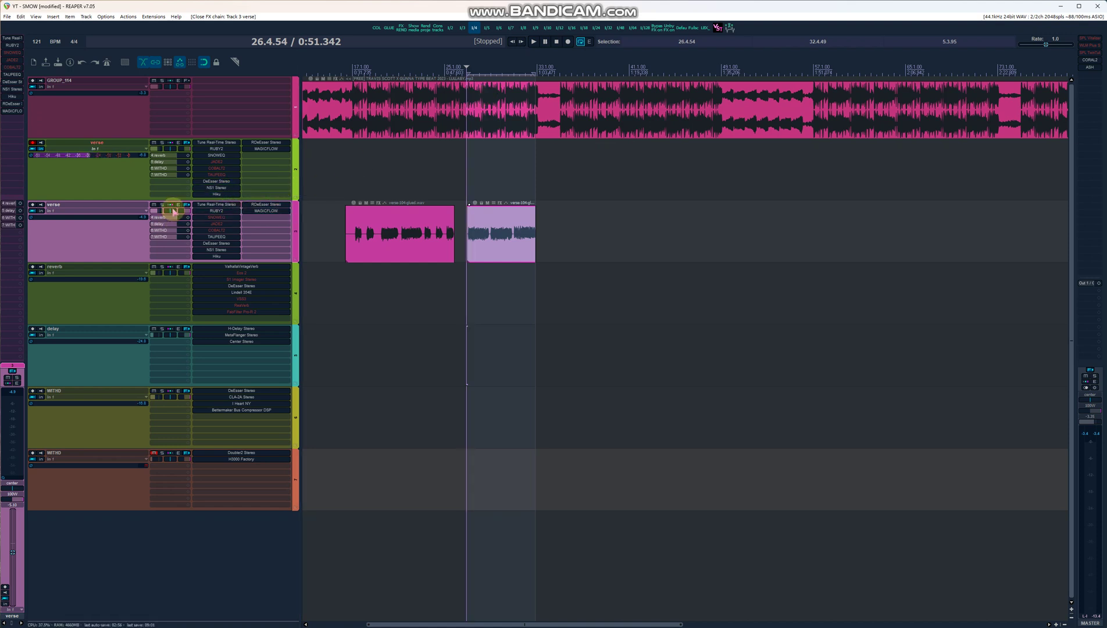
Reopen the verse FX chain showing TAUPEEQ, with the window moved down and right.
{"action": "left_click", "coordinate": [186, 205]}
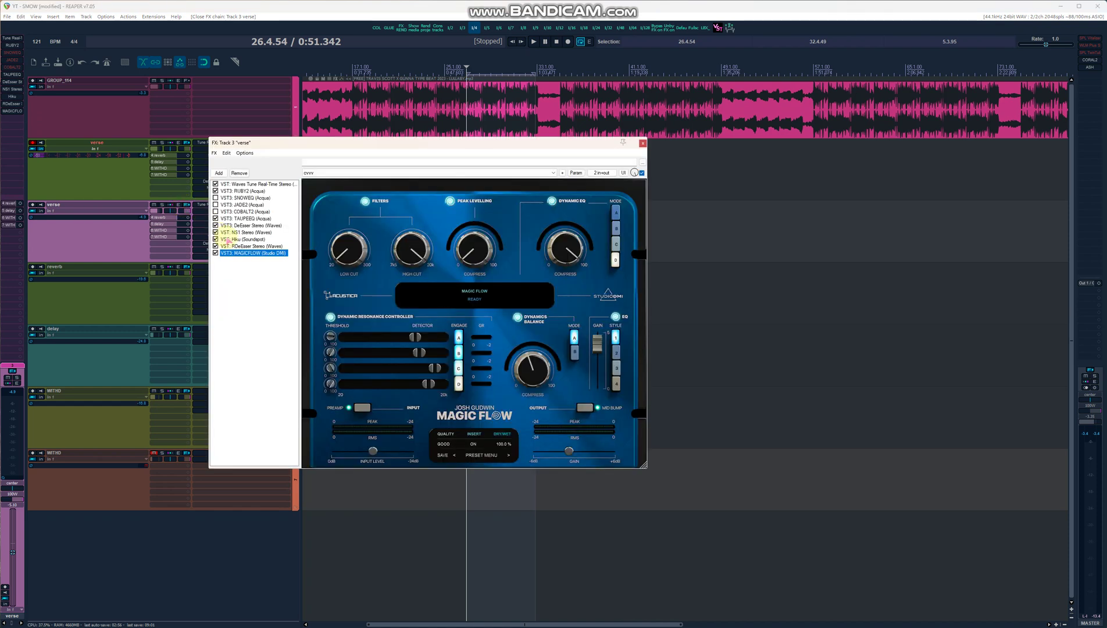
{"action": "left_click", "coordinate": [244, 219]}
{"action": "left_click_drag", "start_coordinate": [366, 143], "coordinate": [490, 289]}
Play from around 19.1, bypassing TAUPEEQ for SNOWEQ, then stop and show DeEsser Stereo.
{"action": "left_click", "coordinate": [531, 42]}
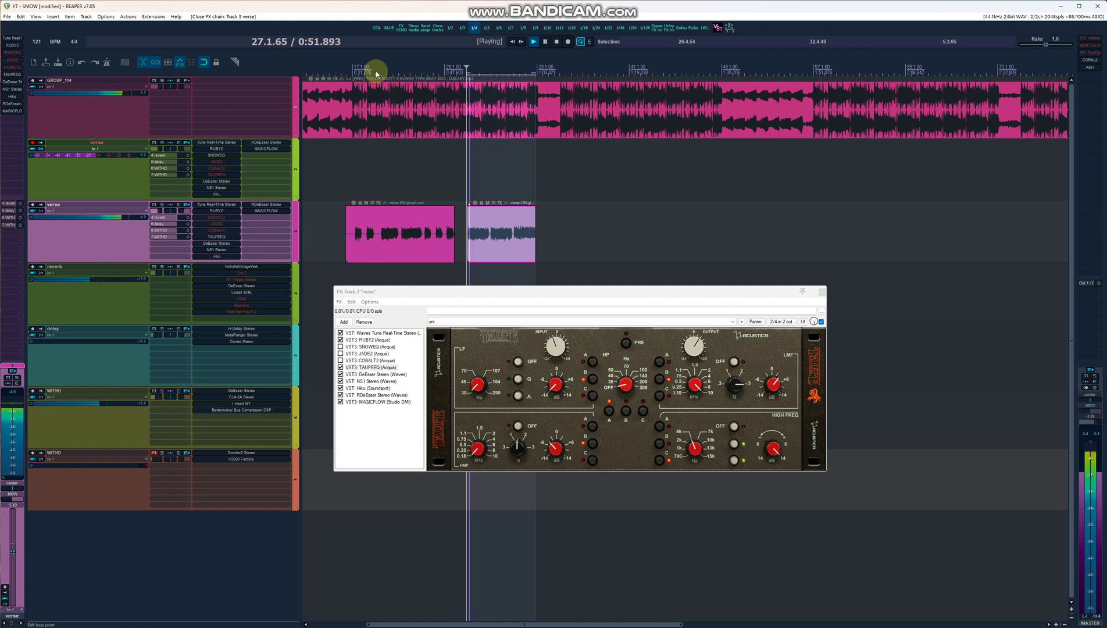
{"action": "left_click", "coordinate": [376, 69]}
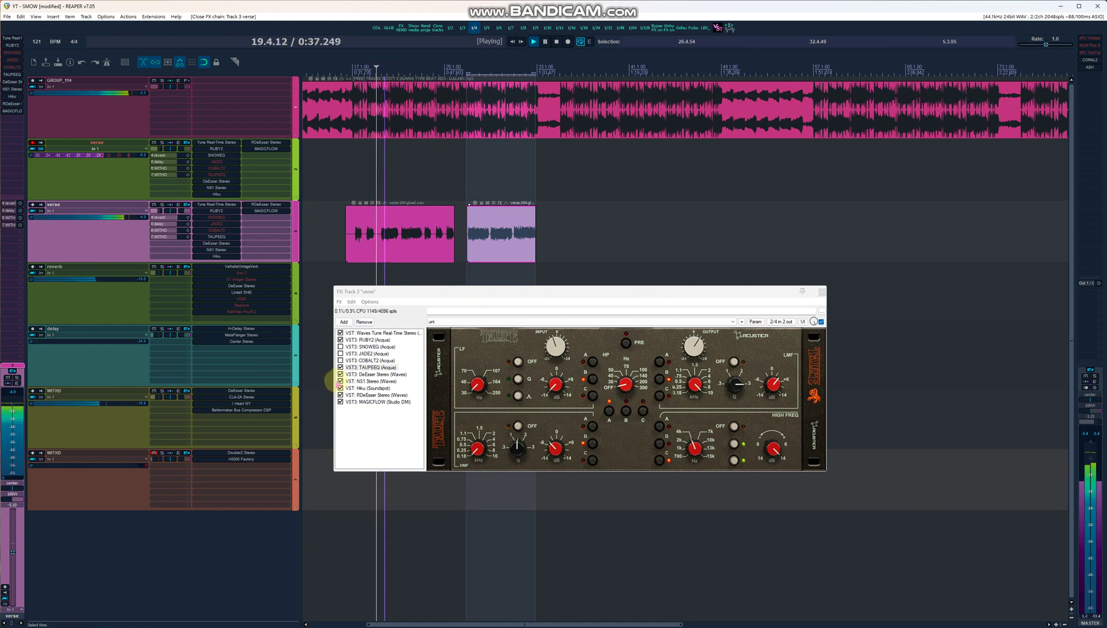
{"action": "left_click", "coordinate": [340, 367]}
{"action": "left_click", "coordinate": [340, 347]}
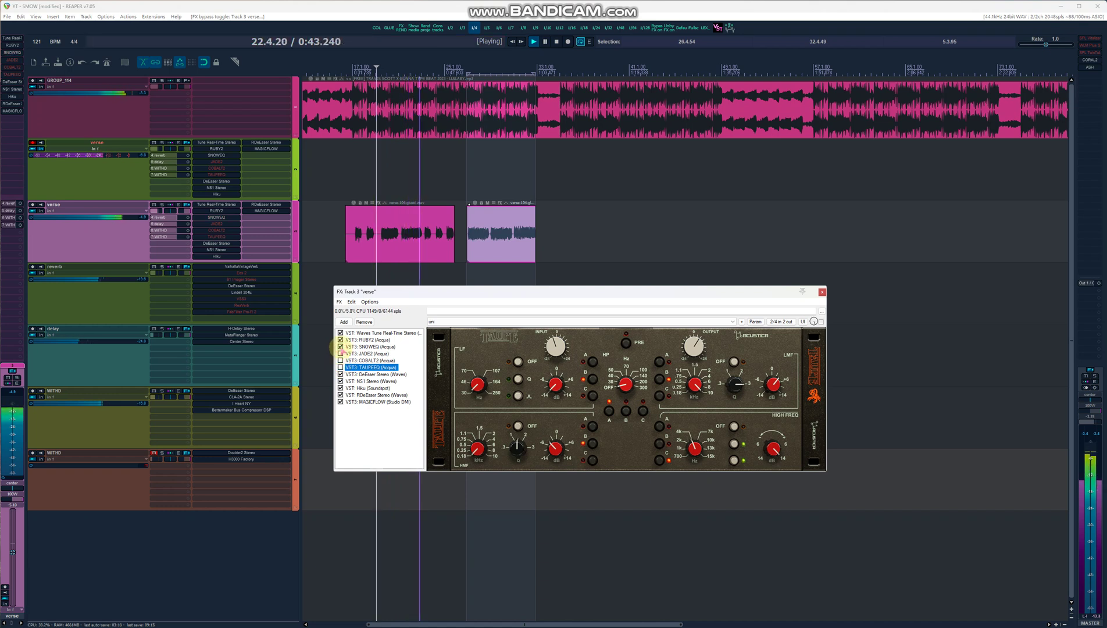
{"action": "left_click", "coordinate": [557, 42]}
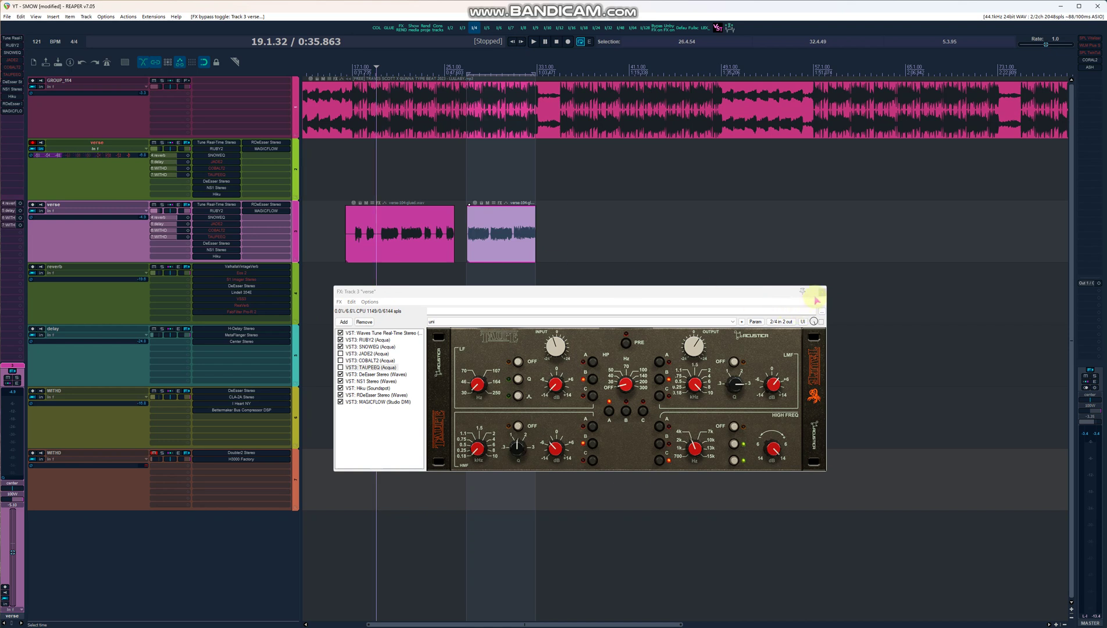
{"action": "left_click", "coordinate": [375, 375]}
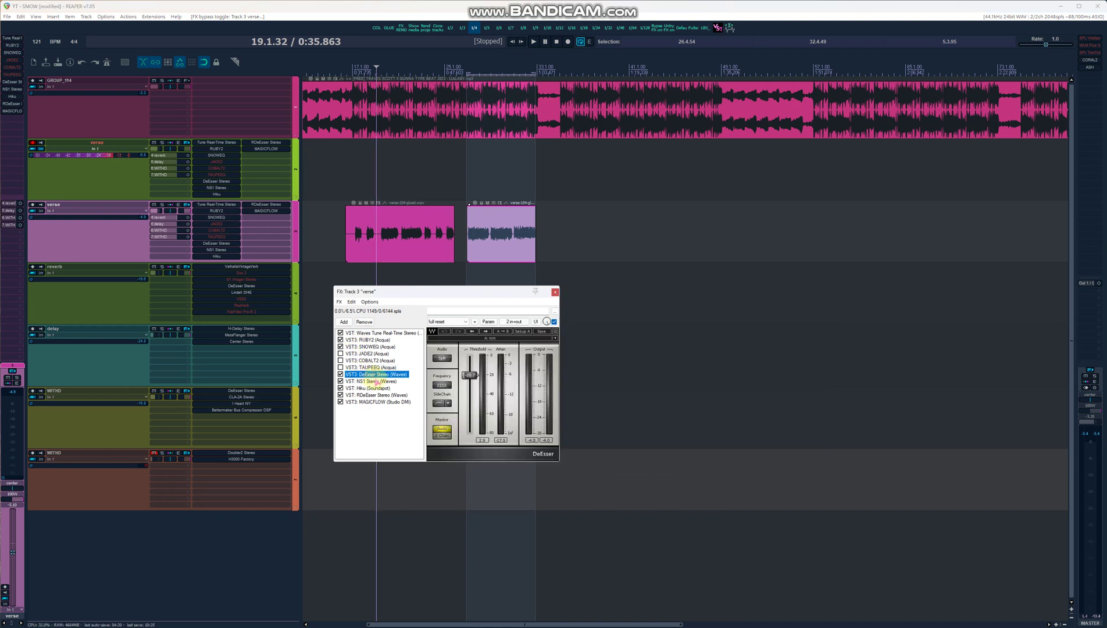
Show NS1 Stereo, then Hiku, then the RDeEsser Stereo plugin in the verse chain.
{"action": "left_click", "coordinate": [378, 381]}
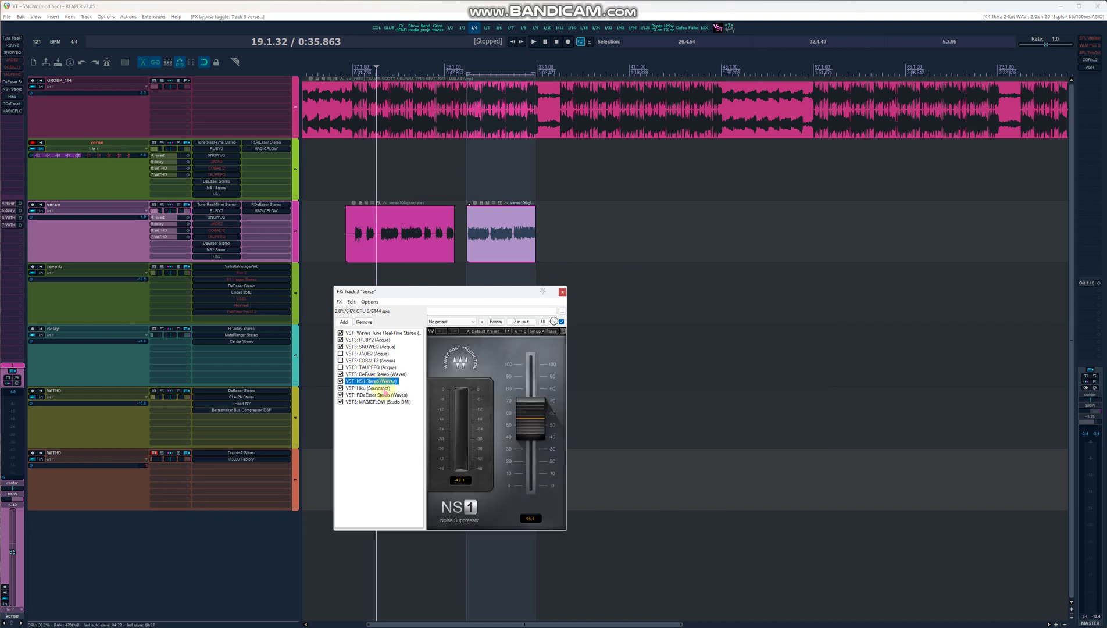
{"action": "key", "text": "Down"}
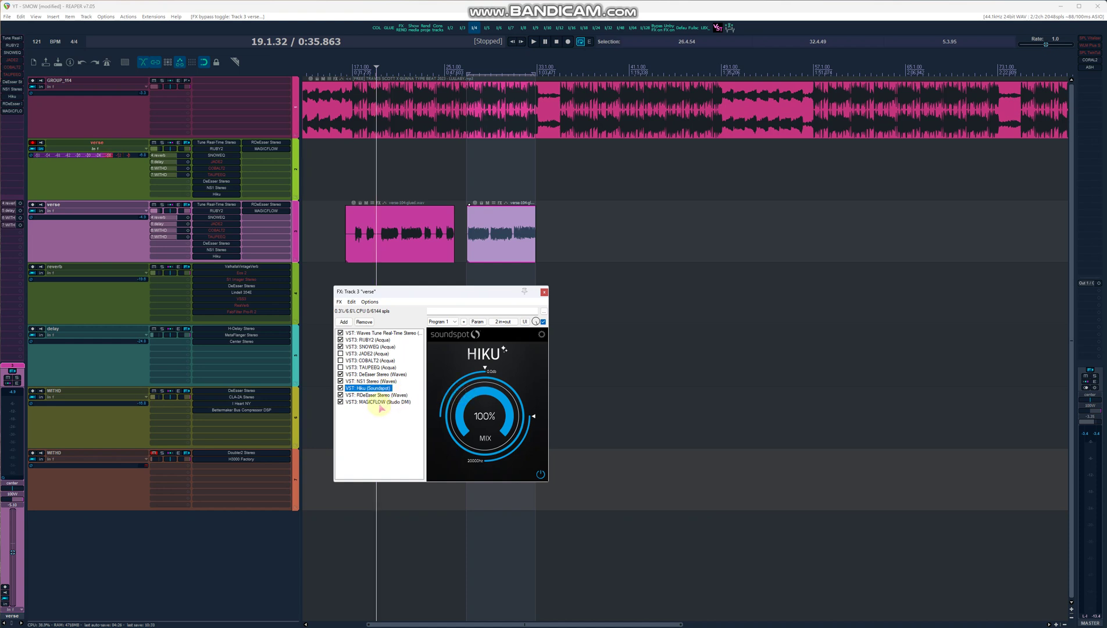
{"action": "left_click", "coordinate": [387, 395]}
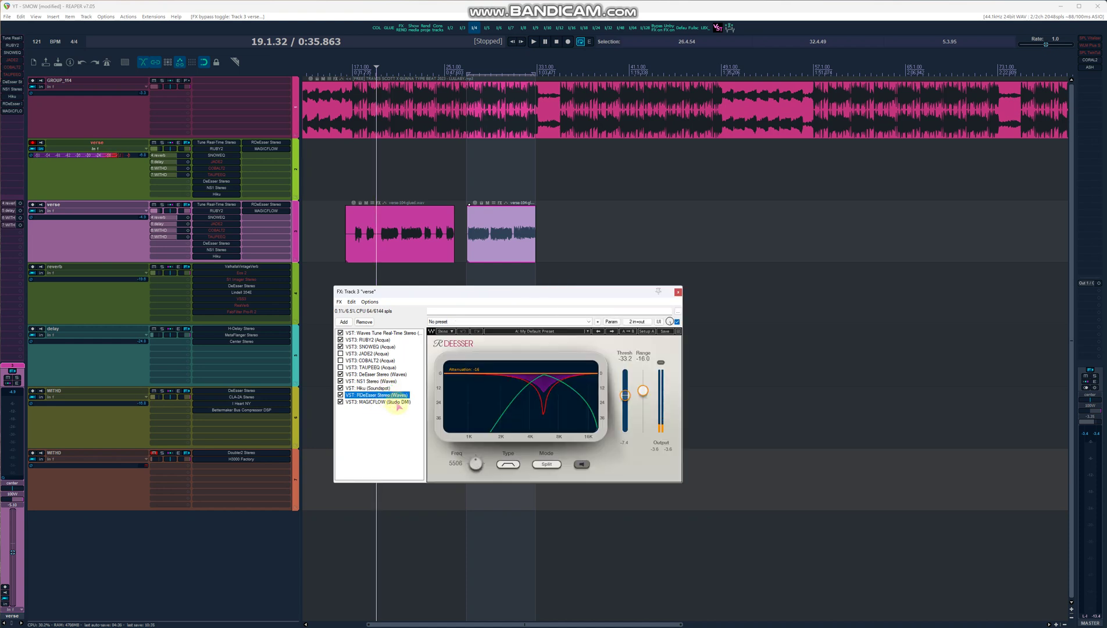